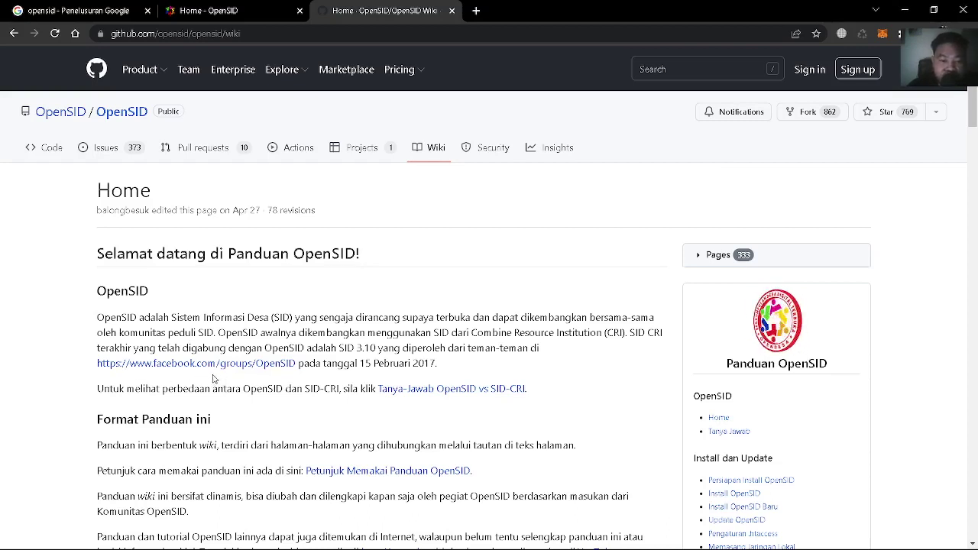
- Examine the wiki home page's guide sections on installation, usage and development, along with its list of website and administration pages
{"action": "scroll", "coordinate": [213, 378], "scroll_direction": "down", "scroll_amount": 1}
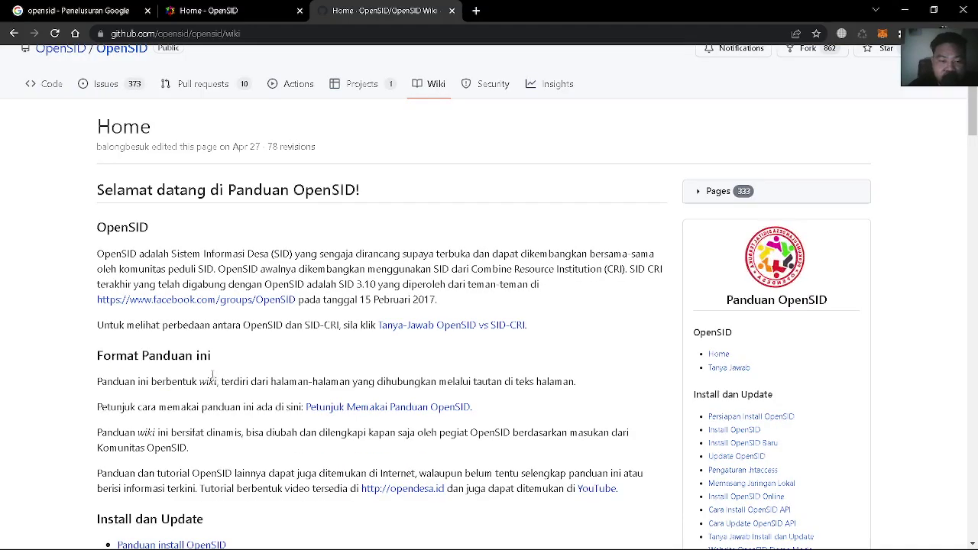
{"action": "scroll", "coordinate": [214, 378], "scroll_direction": "down", "scroll_amount": 1}
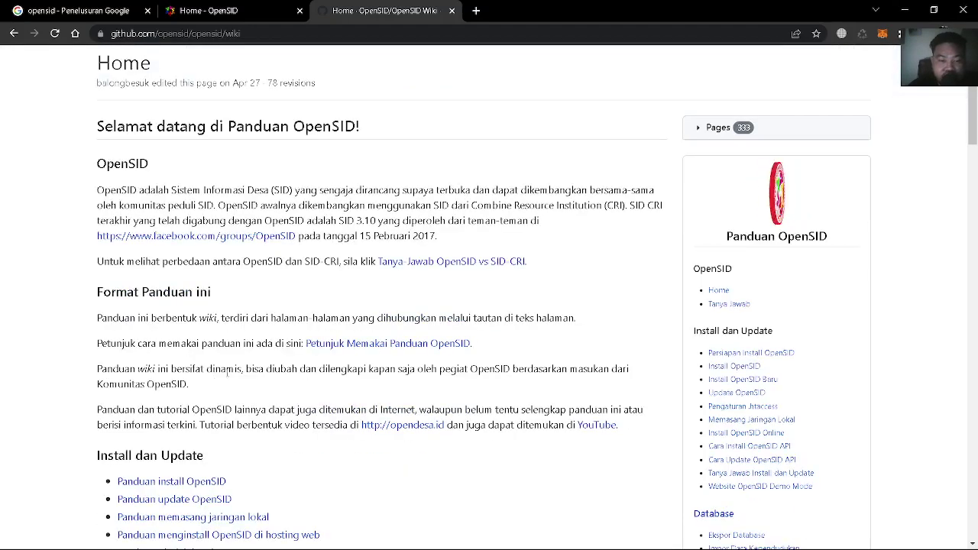
{"action": "scroll", "coordinate": [347, 369], "scroll_direction": "down", "scroll_amount": 2}
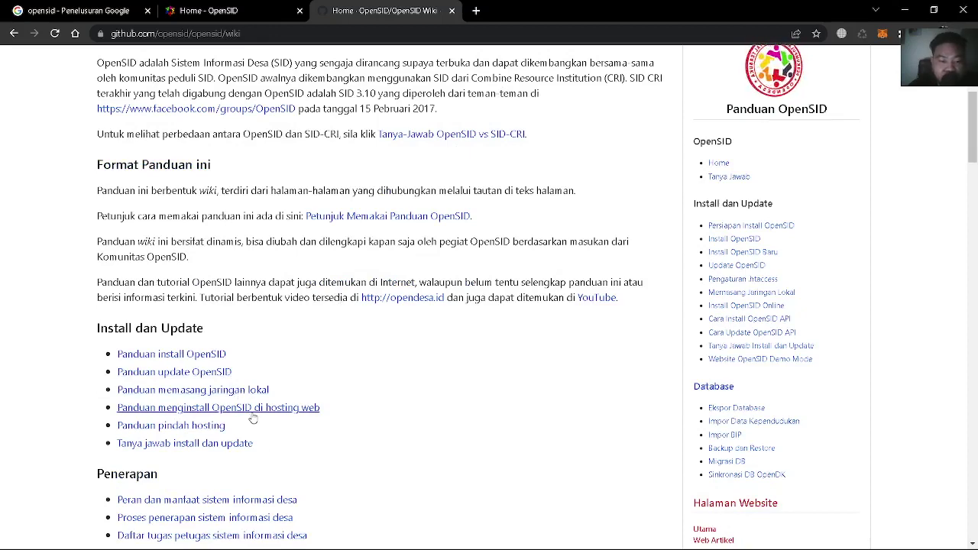
{"action": "scroll", "coordinate": [253, 417], "scroll_direction": "down", "scroll_amount": 1}
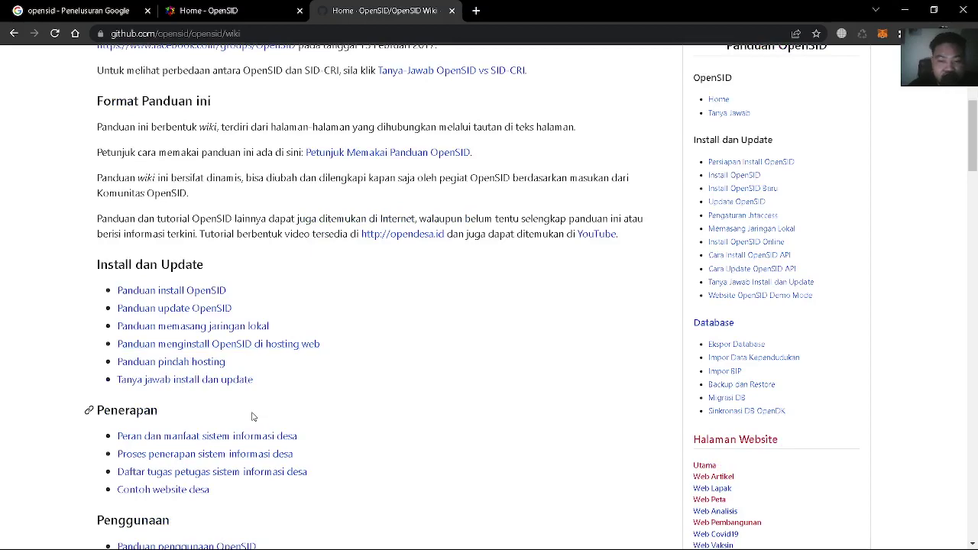
{"action": "scroll", "coordinate": [575, 443], "scroll_direction": "down", "scroll_amount": 2}
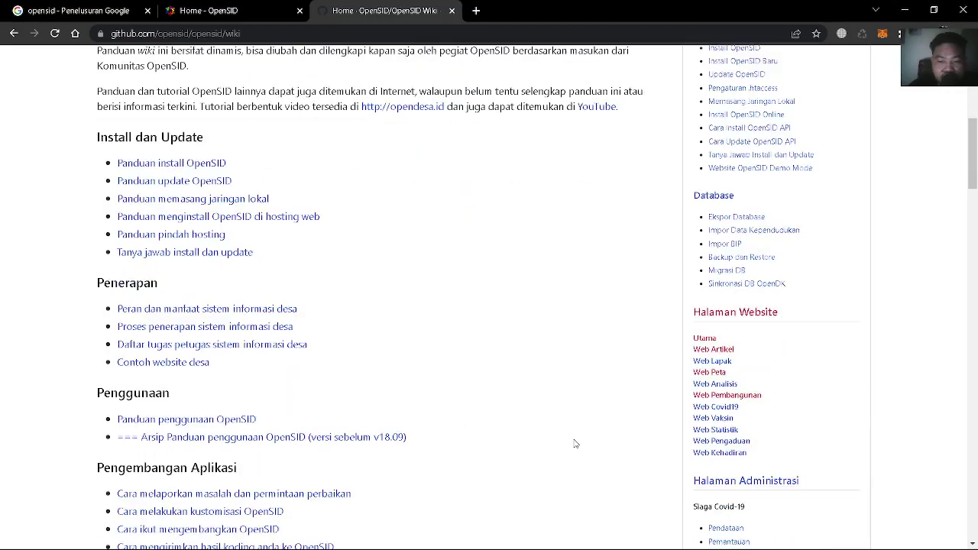
{"action": "scroll", "coordinate": [575, 443], "scroll_direction": "down", "scroll_amount": 2}
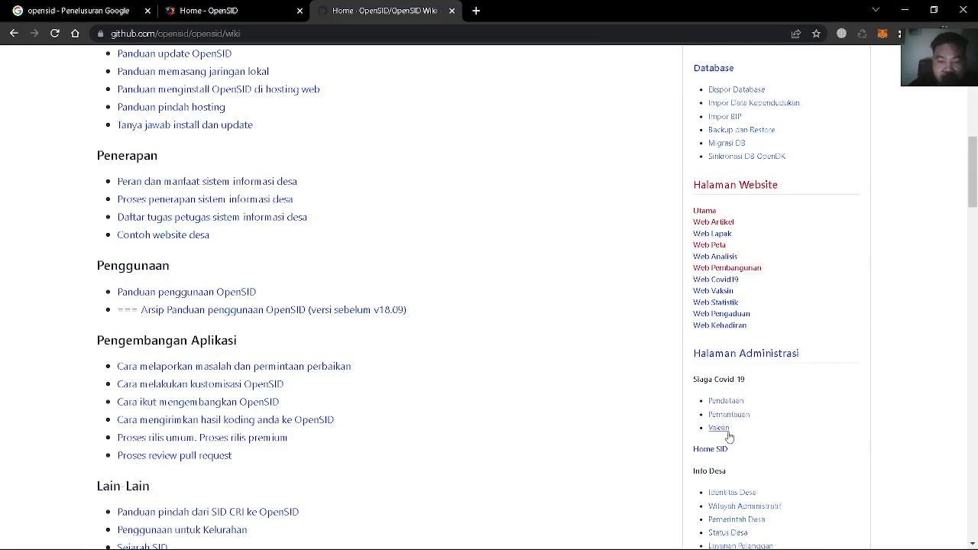
{"action": "scroll", "coordinate": [724, 451], "scroll_direction": "down", "scroll_amount": 1}
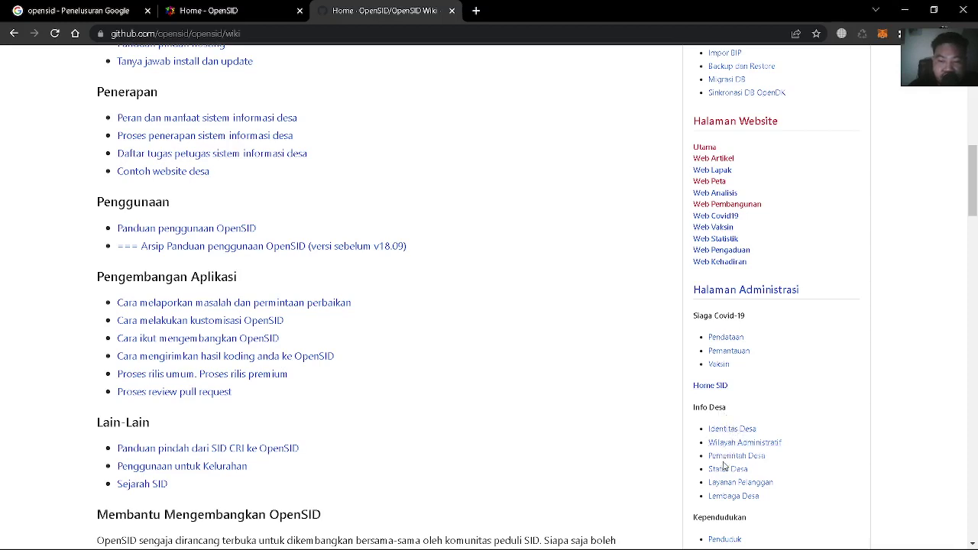
{"action": "scroll", "coordinate": [717, 478], "scroll_direction": "down", "scroll_amount": 2}
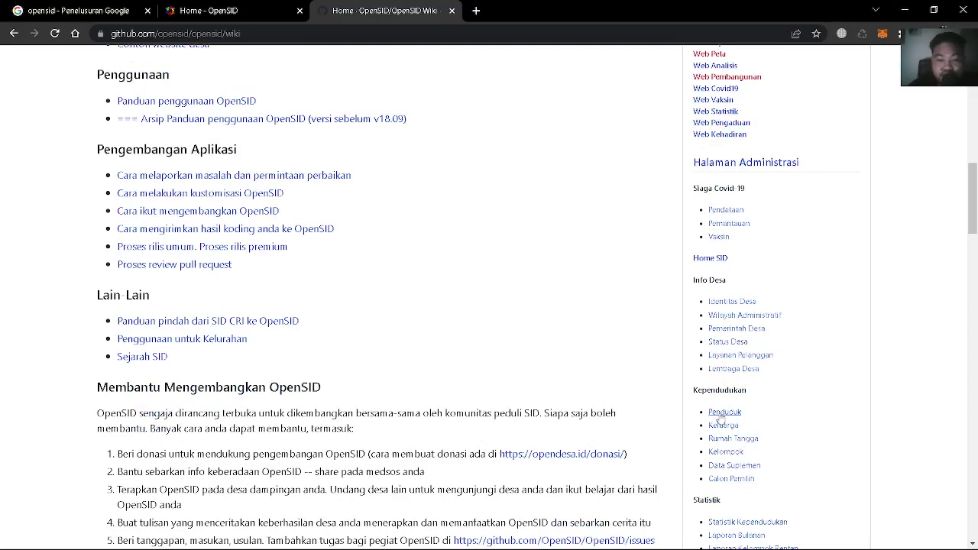
- Open the Penduduk page under Kependudukan and follow its guide on entering resident data from Dispenduk Capil
{"action": "left_click", "coordinate": [719, 415]}
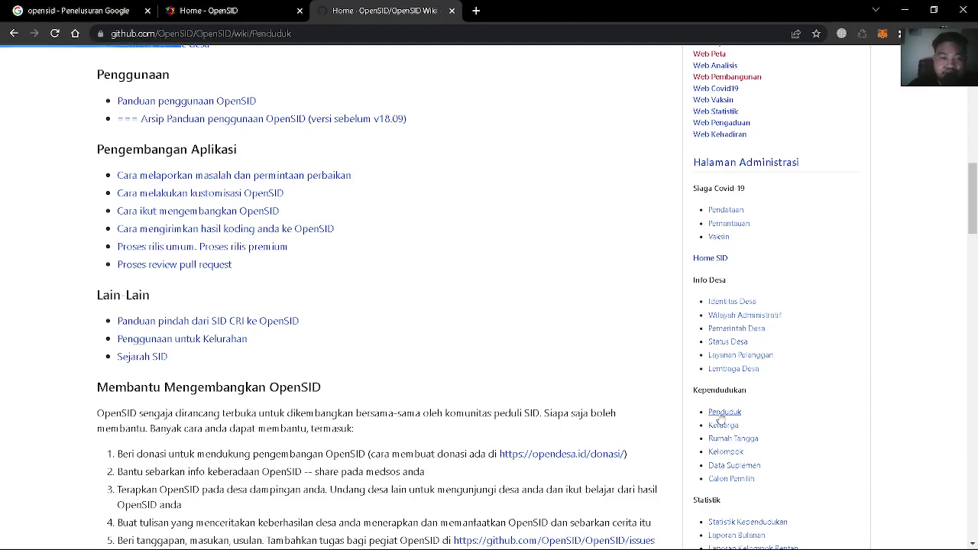
{"action": "scroll", "coordinate": [352, 343], "scroll_direction": "down", "scroll_amount": 1}
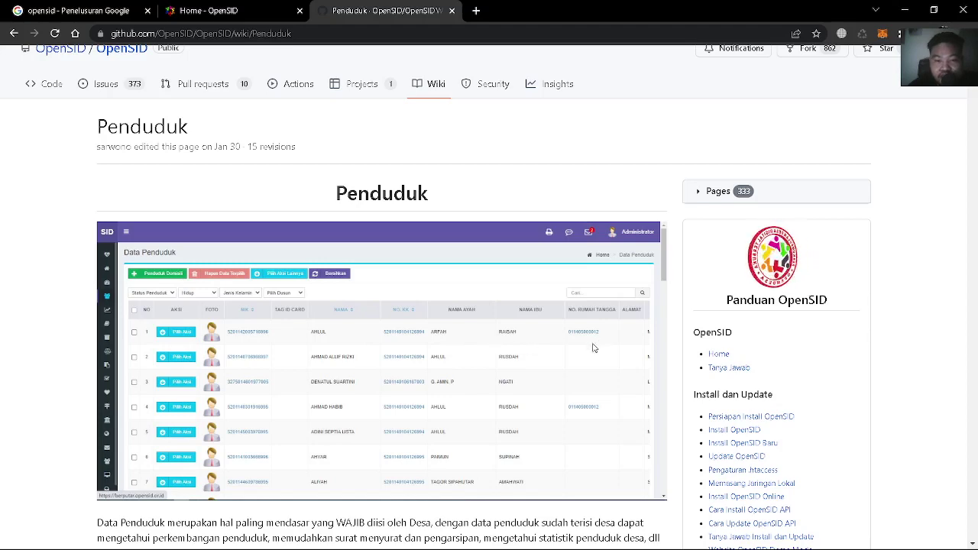
{"action": "scroll", "coordinate": [595, 348], "scroll_direction": "down", "scroll_amount": 3}
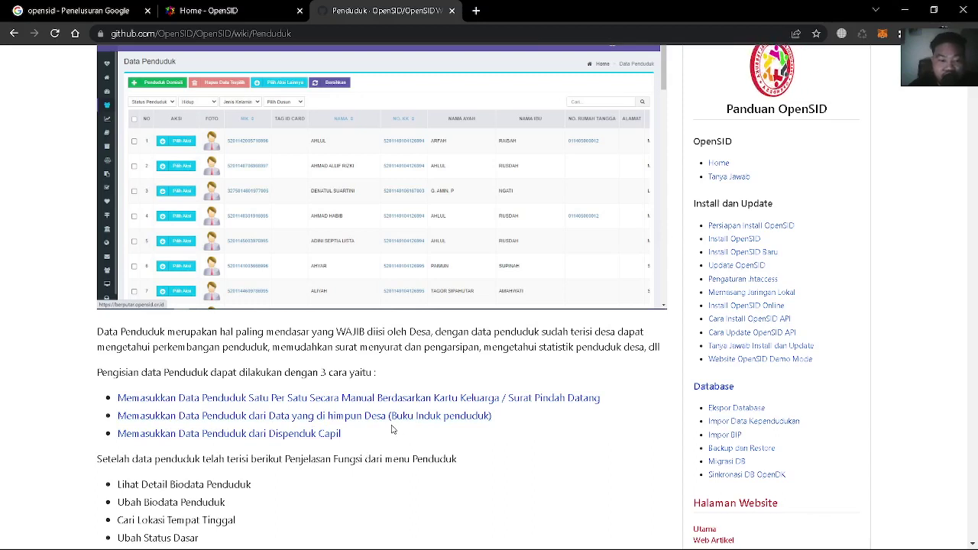
{"action": "left_click", "coordinate": [241, 435]}
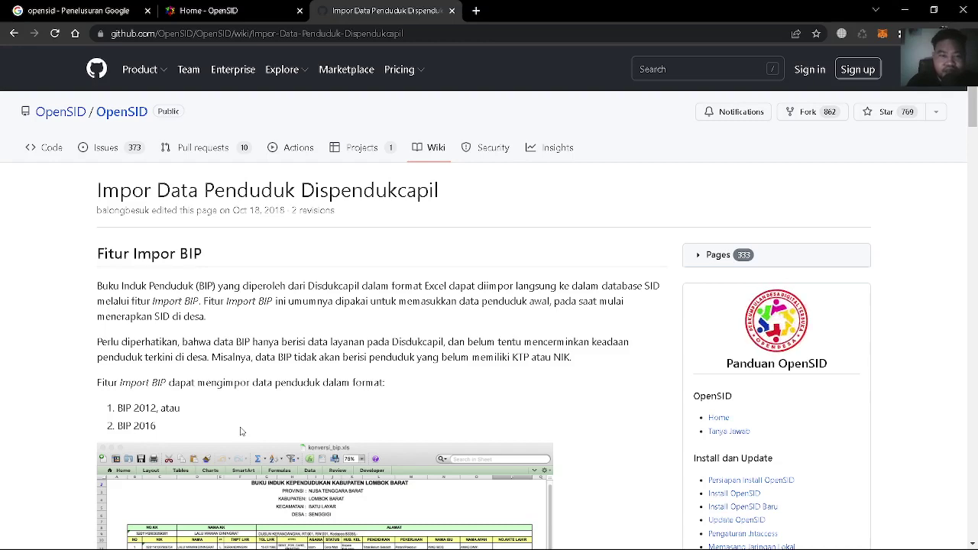
- Read the Impor BIP guide through its supported formats, data requirements, import process and cautions
{"action": "scroll", "coordinate": [297, 400], "scroll_direction": "down", "scroll_amount": 3}
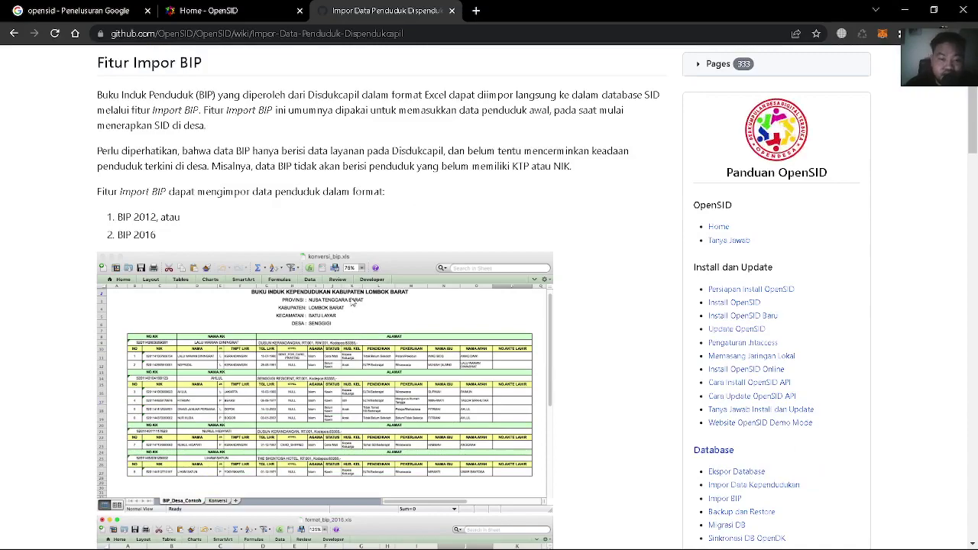
{"action": "scroll", "coordinate": [343, 306], "scroll_direction": "down", "scroll_amount": 10}
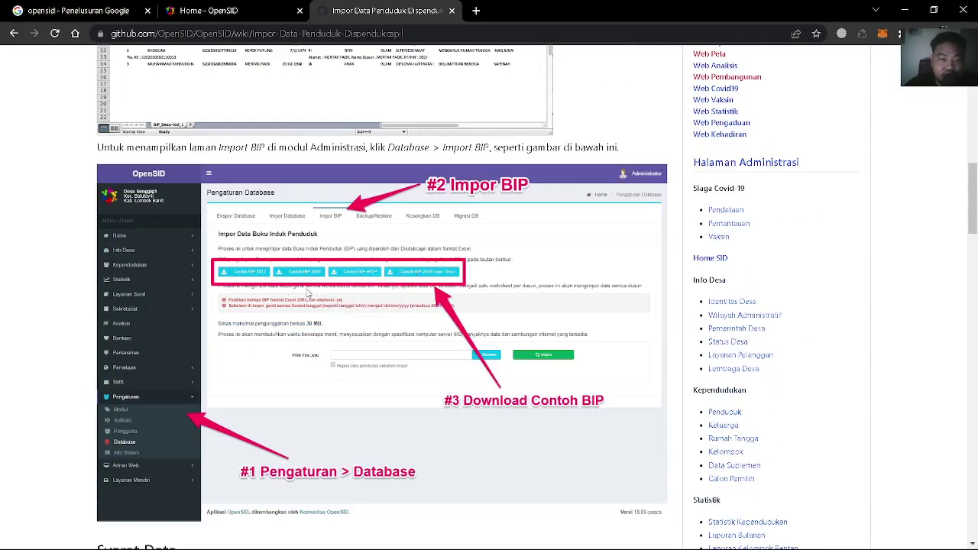
{"action": "scroll", "coordinate": [349, 302], "scroll_direction": "down", "scroll_amount": 3}
{"action": "scroll", "coordinate": [341, 294], "scroll_direction": "down", "scroll_amount": 3}
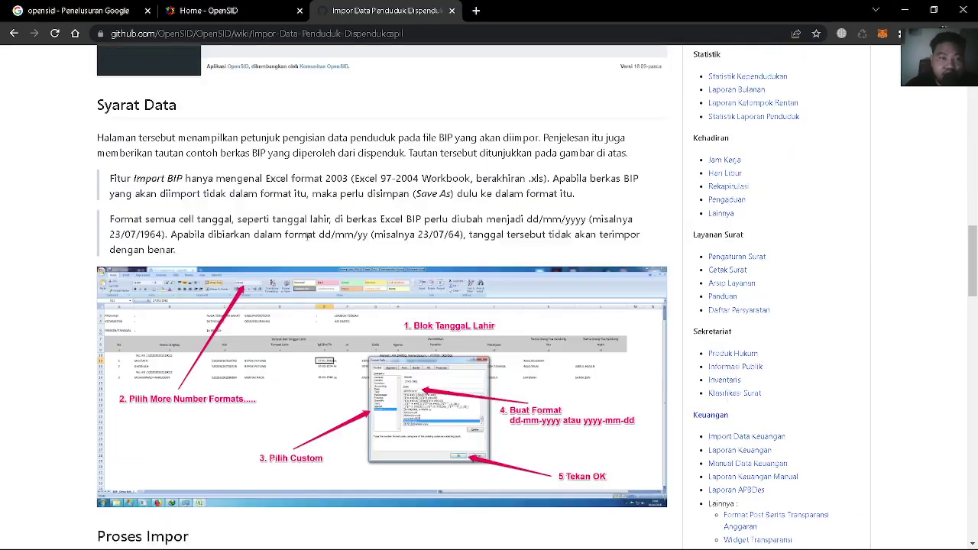
{"action": "scroll", "coordinate": [312, 245], "scroll_direction": "up", "scroll_amount": 1}
{"action": "scroll", "coordinate": [473, 257], "scroll_direction": "down", "scroll_amount": 5}
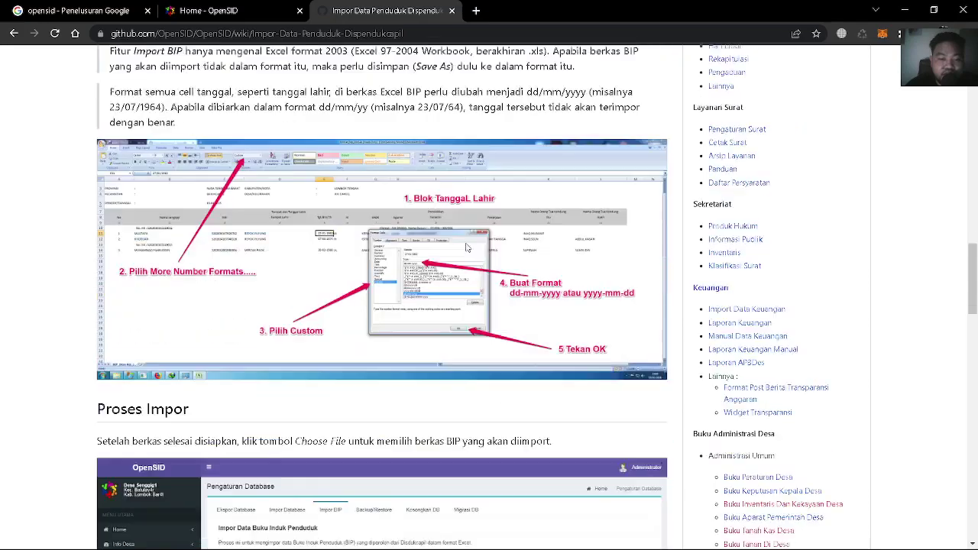
{"action": "scroll", "coordinate": [455, 228], "scroll_direction": "down", "scroll_amount": 4}
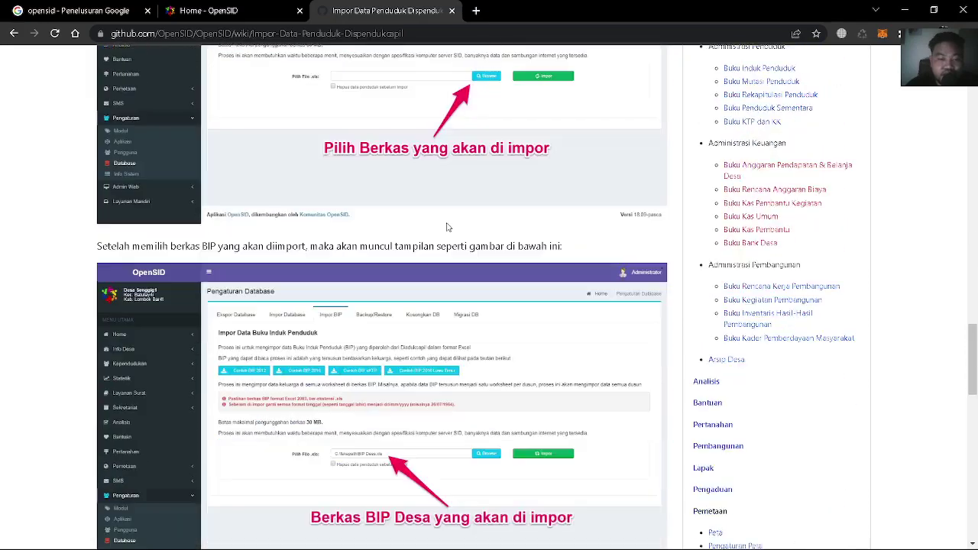
{"action": "scroll", "coordinate": [446, 221], "scroll_direction": "down", "scroll_amount": 2}
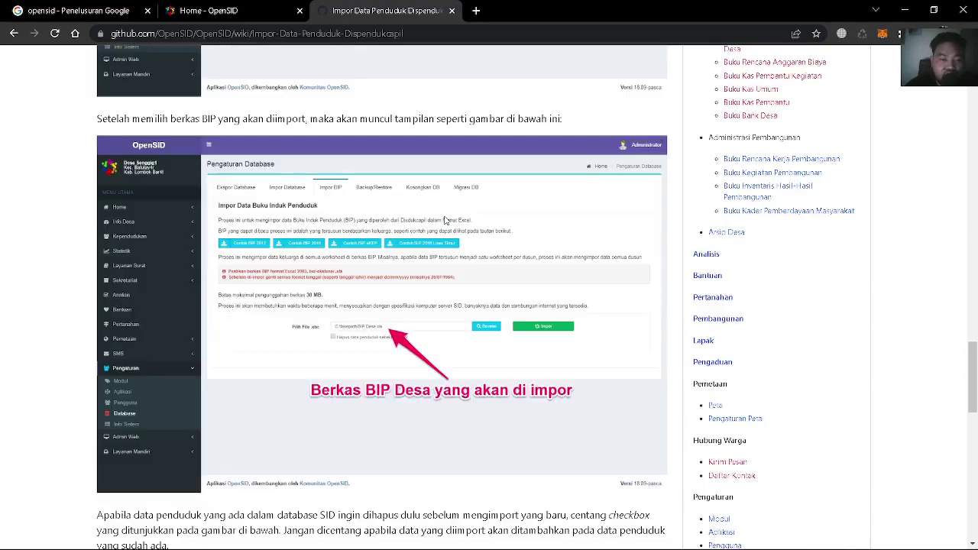
{"action": "scroll", "coordinate": [446, 220], "scroll_direction": "down", "scroll_amount": 7}
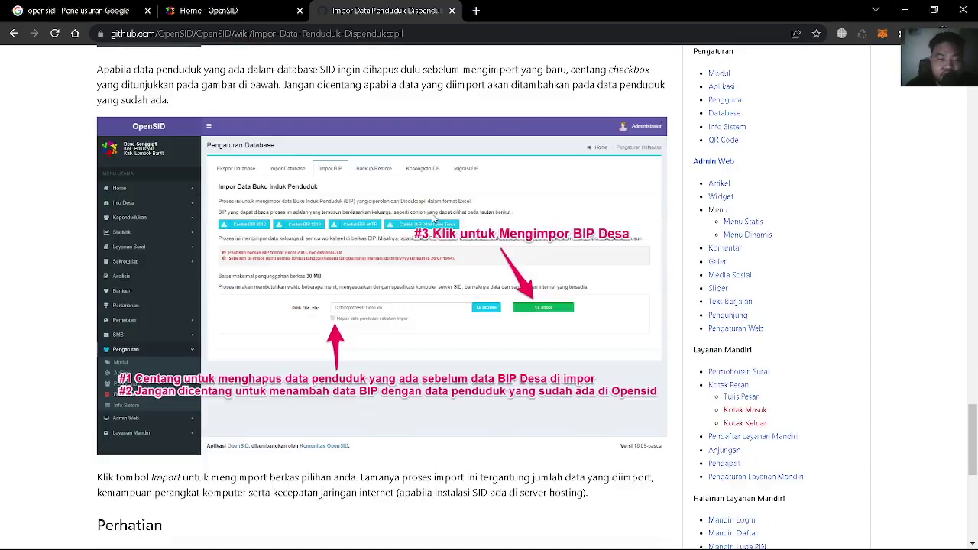
{"action": "scroll", "coordinate": [431, 220], "scroll_direction": "down", "scroll_amount": 3}
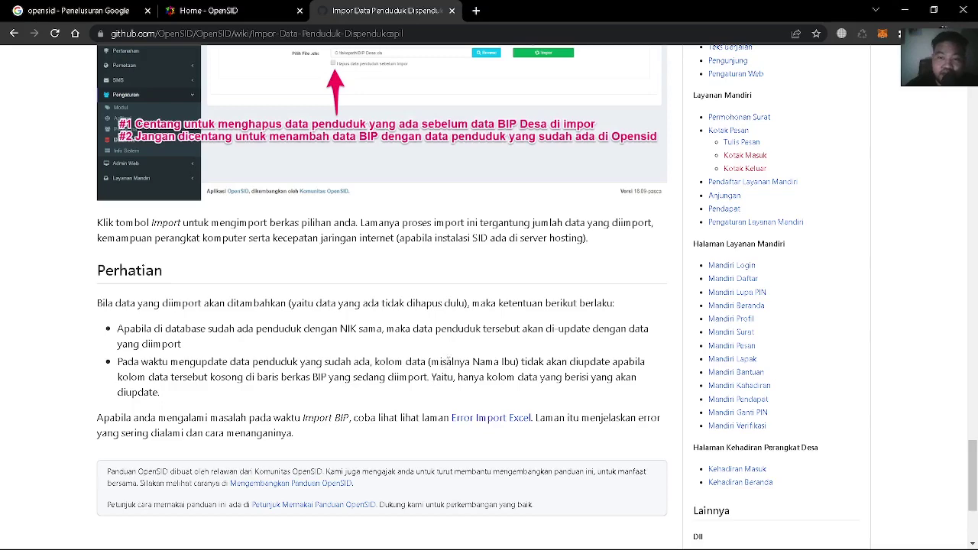
{"action": "scroll", "coordinate": [882, 296], "scroll_direction": "down", "scroll_amount": 1}
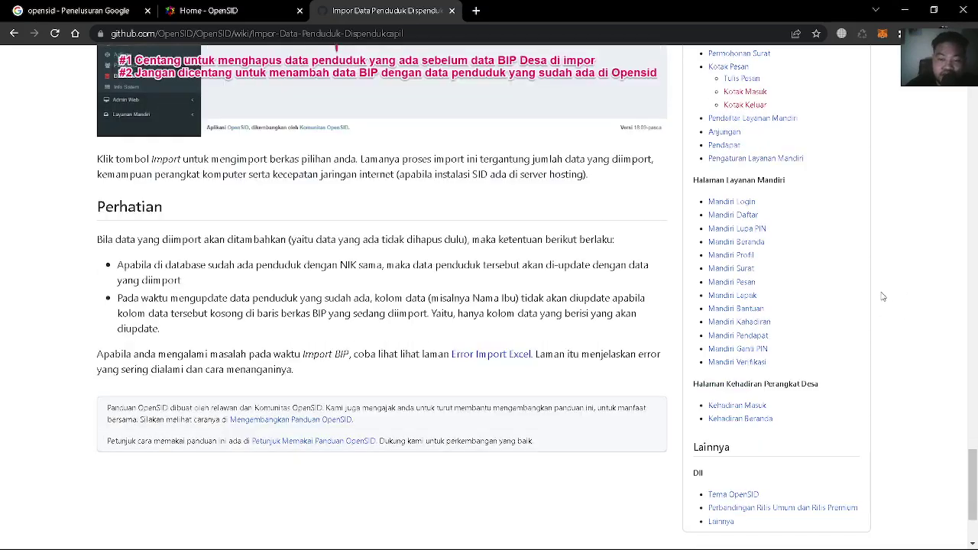
{"action": "scroll", "coordinate": [882, 297], "scroll_direction": "down", "scroll_amount": 1}
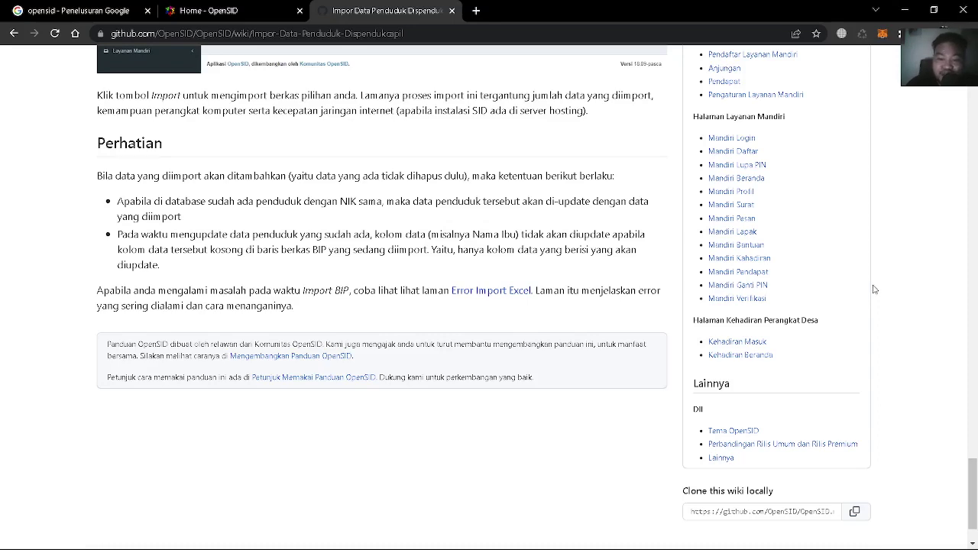
- Open the Lapak page from the wiki's list of administration pages
{"action": "scroll", "coordinate": [874, 289], "scroll_direction": "up", "scroll_amount": 2}
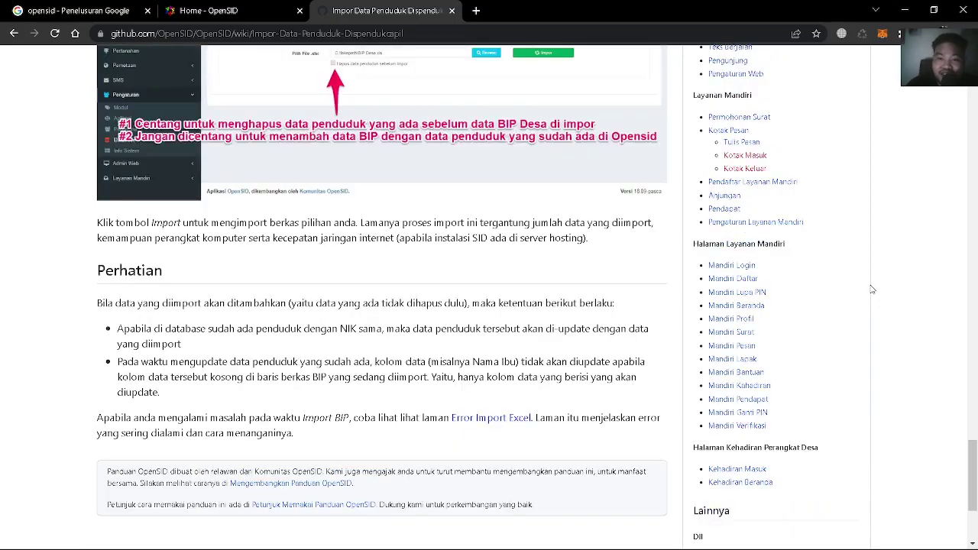
{"action": "scroll", "coordinate": [872, 289], "scroll_direction": "up", "scroll_amount": 1}
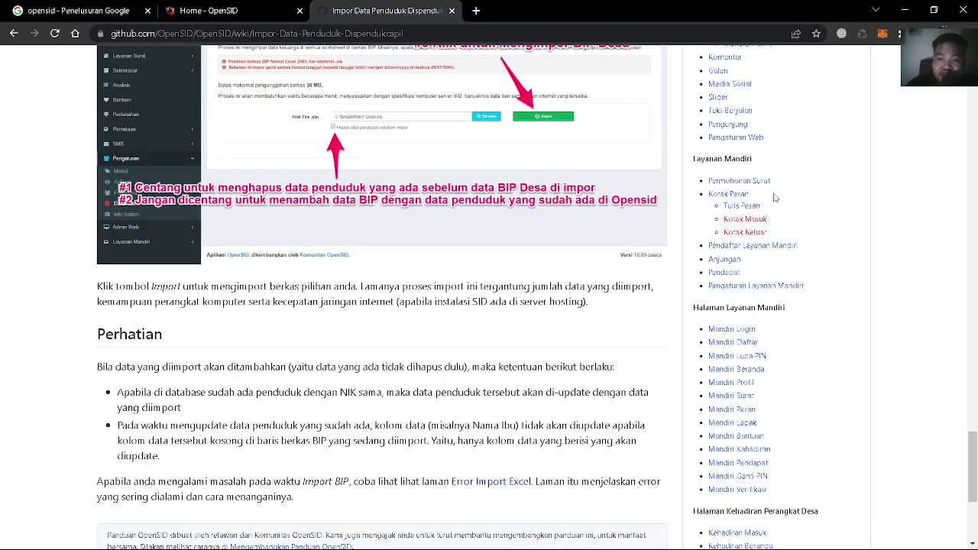
{"action": "scroll", "coordinate": [721, 174], "scroll_direction": "up", "scroll_amount": 2}
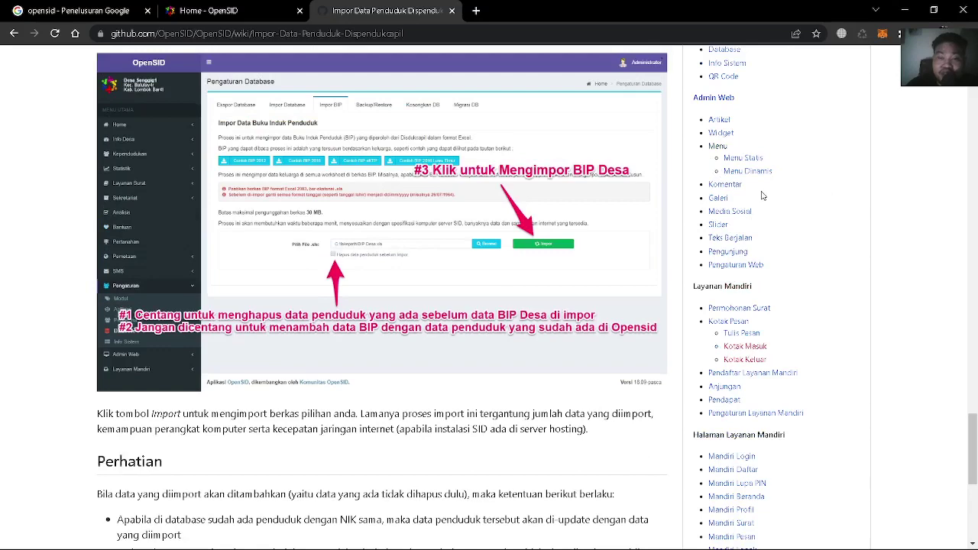
{"action": "scroll", "coordinate": [766, 196], "scroll_direction": "up", "scroll_amount": 2}
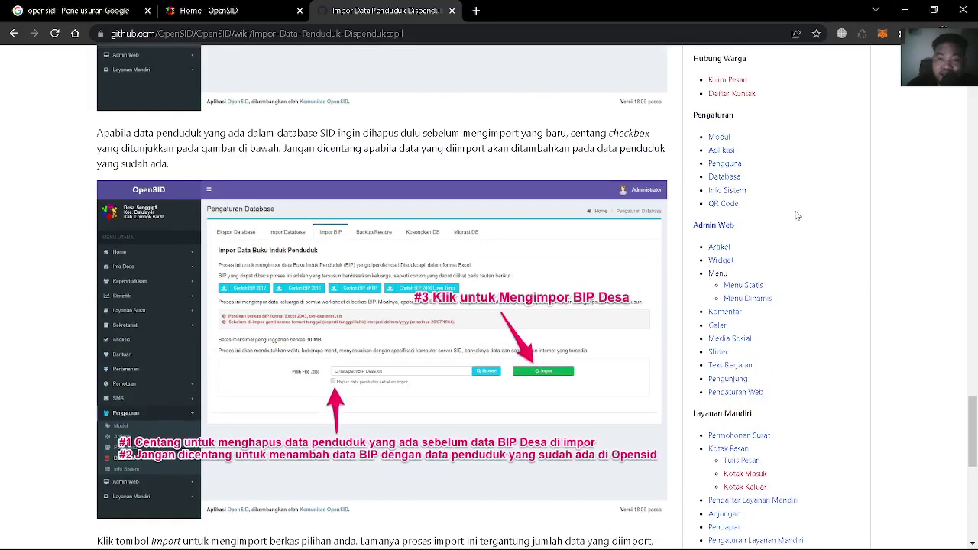
{"action": "scroll", "coordinate": [798, 217], "scroll_direction": "up", "scroll_amount": 3}
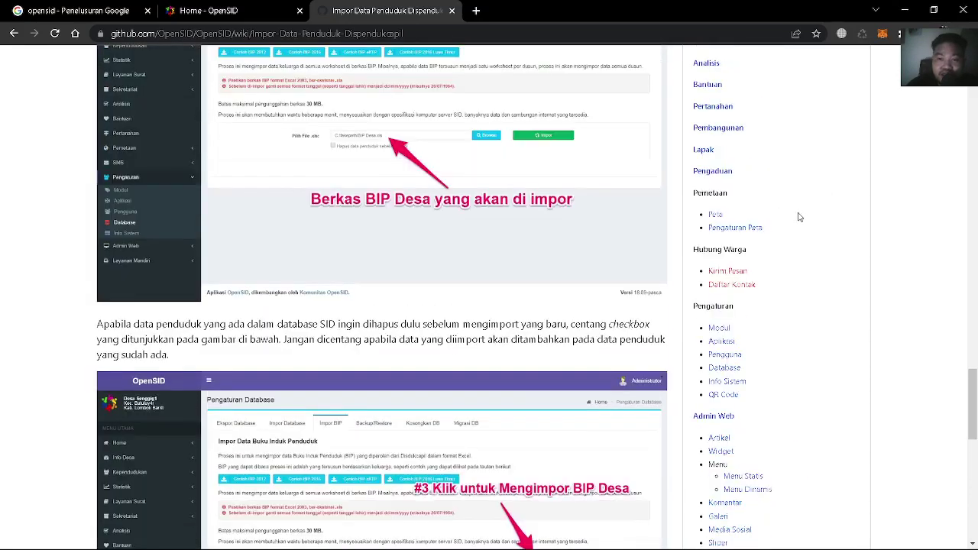
{"action": "left_click", "coordinate": [706, 155]}
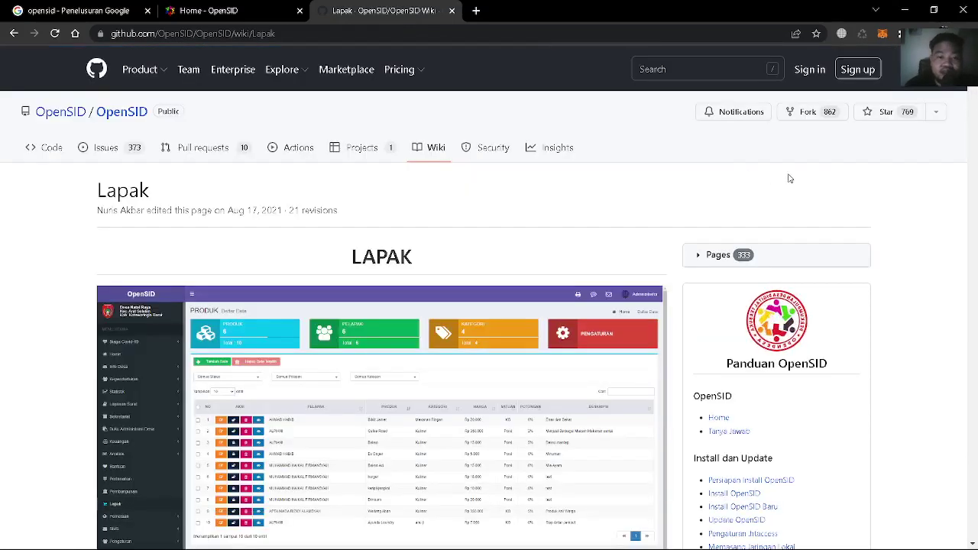
- Read the Lapak guide's Produk section, covering how to add product data, edit it and change a product's status
{"action": "scroll", "coordinate": [794, 178], "scroll_direction": "down", "scroll_amount": 5}
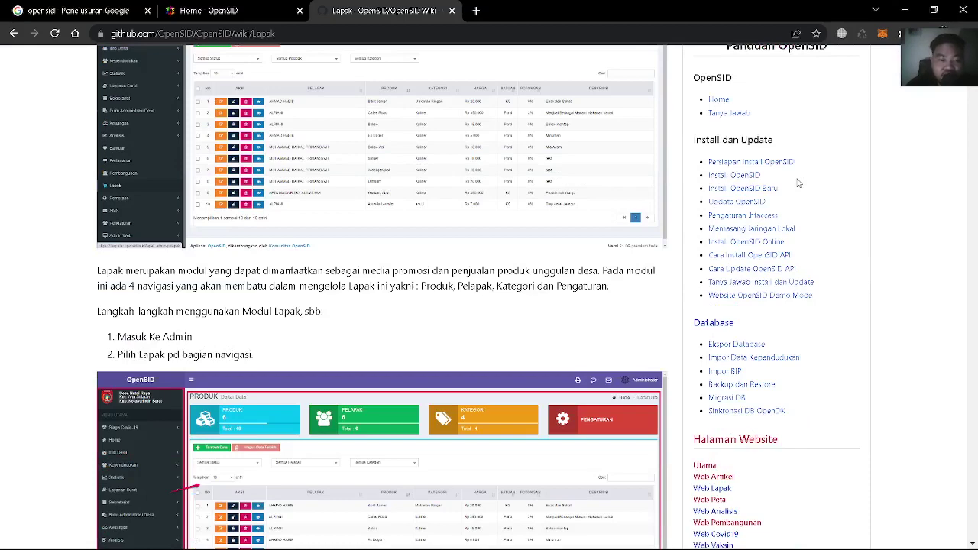
{"action": "scroll", "coordinate": [798, 183], "scroll_direction": "down", "scroll_amount": 2}
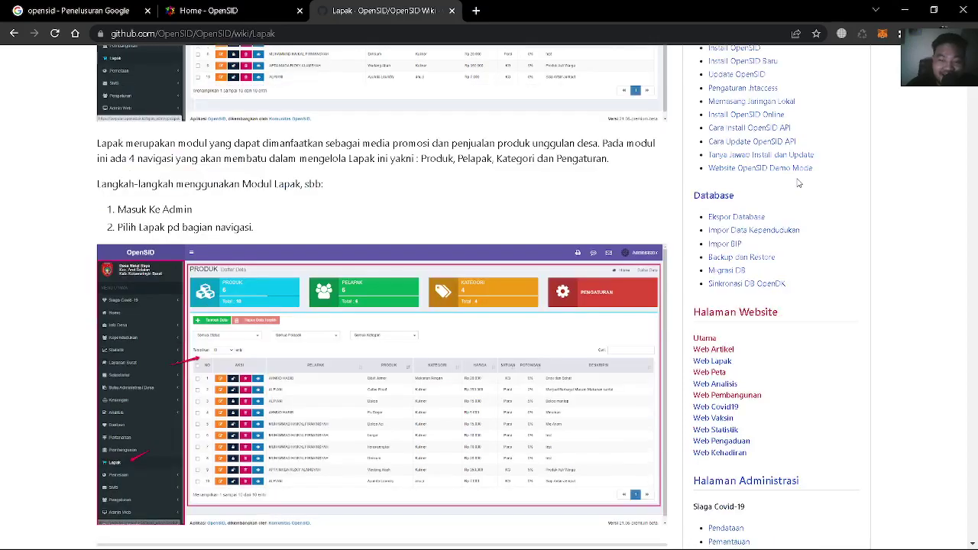
{"action": "scroll", "coordinate": [798, 183], "scroll_direction": "down", "scroll_amount": 6}
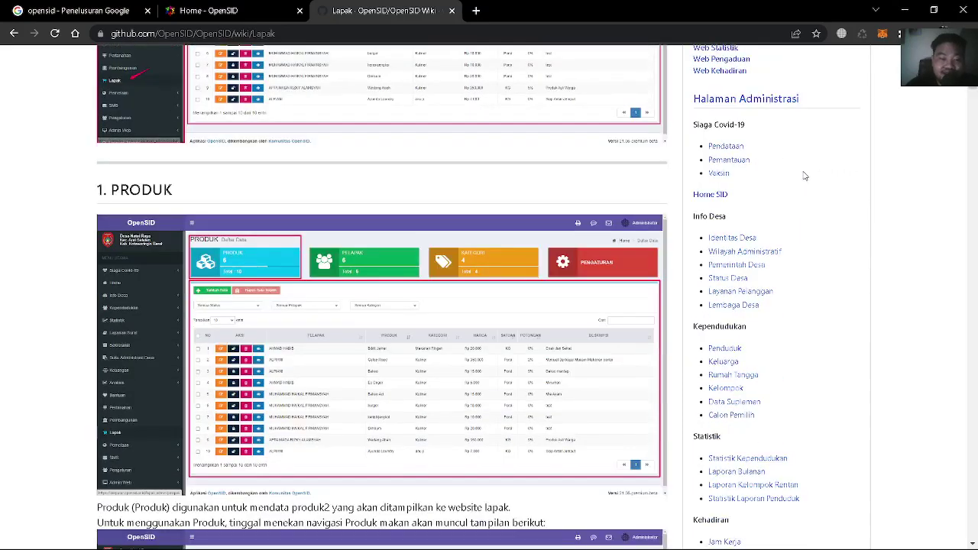
{"action": "scroll", "coordinate": [807, 175], "scroll_direction": "down", "scroll_amount": 1}
{"action": "scroll", "coordinate": [806, 176], "scroll_direction": "down", "scroll_amount": 3}
{"action": "scroll", "coordinate": [808, 176], "scroll_direction": "down", "scroll_amount": 10}
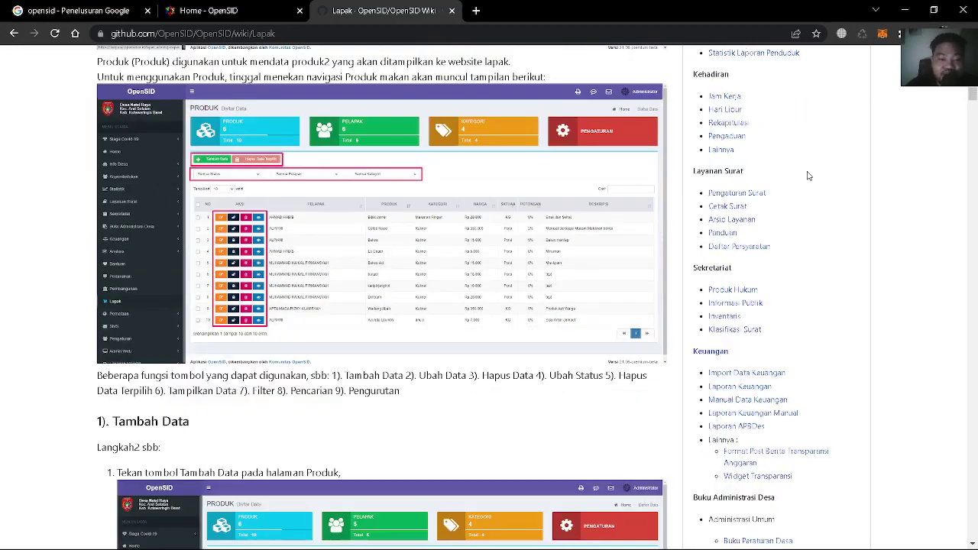
{"action": "scroll", "coordinate": [811, 175], "scroll_direction": "down", "scroll_amount": 5}
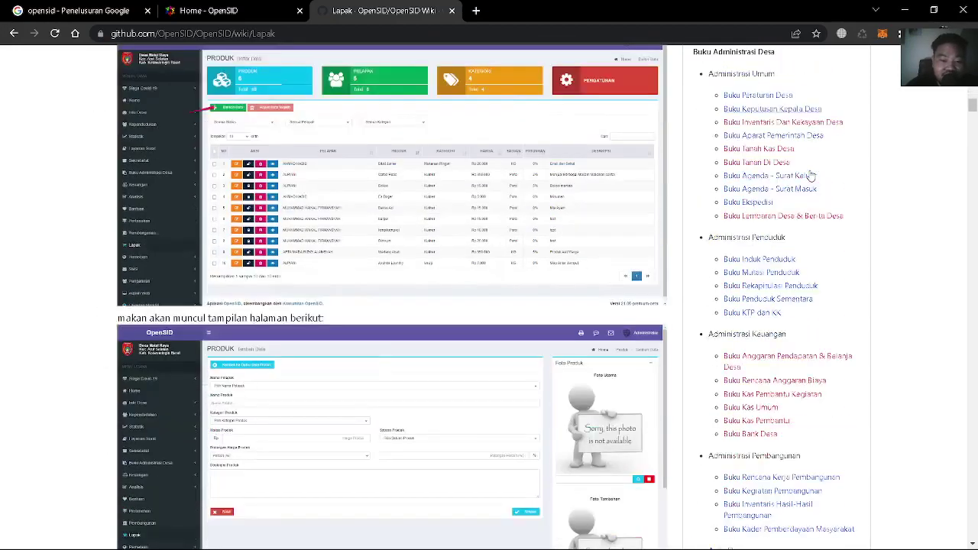
{"action": "scroll", "coordinate": [812, 174], "scroll_direction": "down", "scroll_amount": 12}
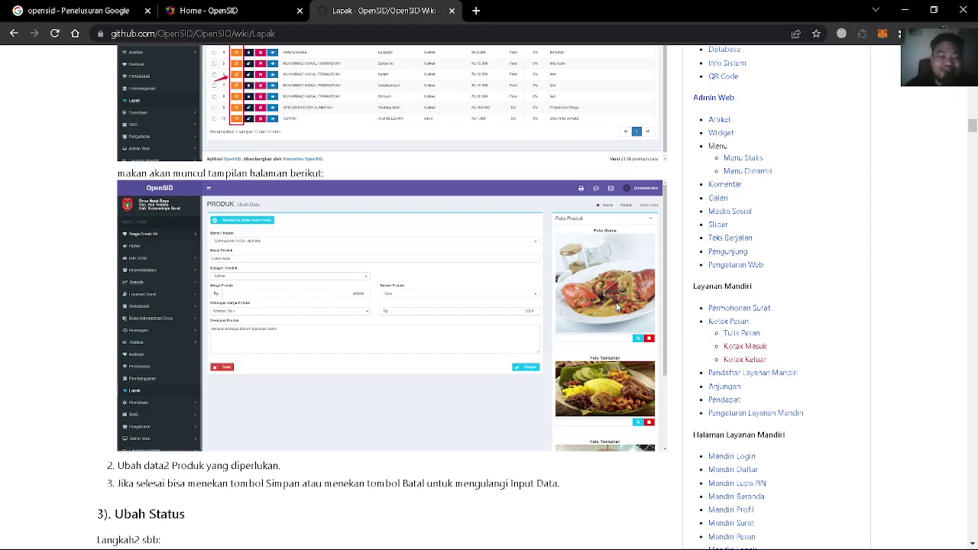
{"action": "scroll", "coordinate": [617, 307], "scroll_direction": "down", "scroll_amount": 4}
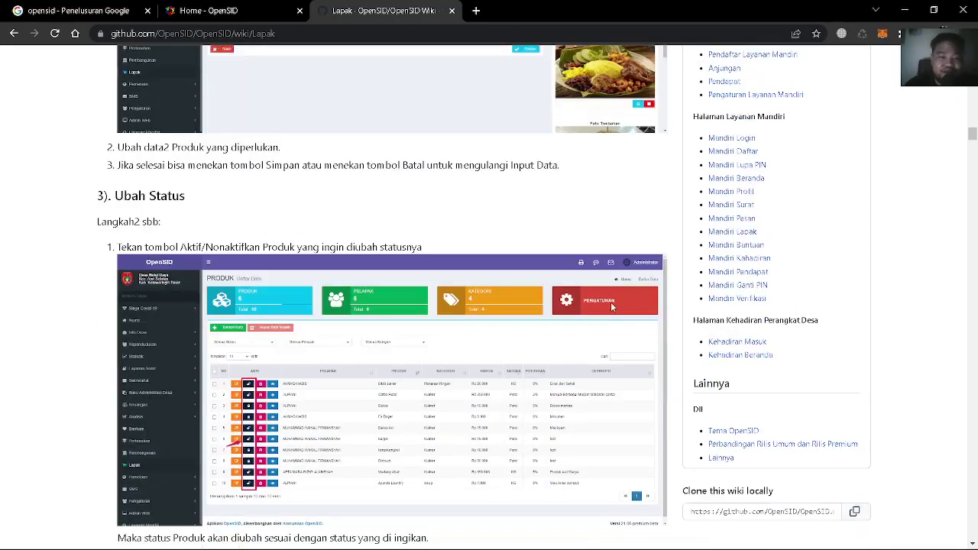
- Read the rest of the Lapak guide's Produk section, from deleting single and selected data through filtering, searching and sorting
{"action": "scroll", "coordinate": [611, 302], "scroll_direction": "down", "scroll_amount": 4}
{"action": "scroll", "coordinate": [615, 302], "scroll_direction": "down", "scroll_amount": 9}
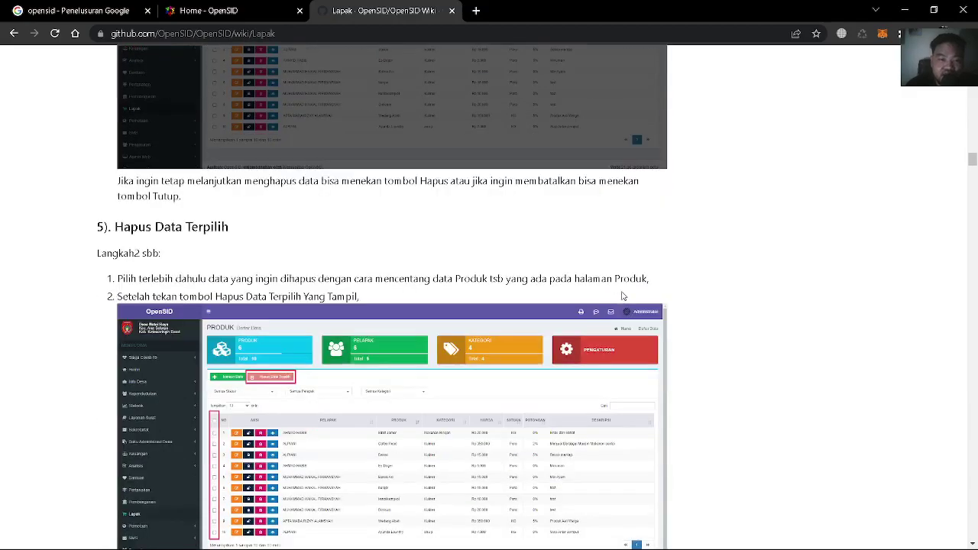
{"action": "scroll", "coordinate": [624, 294], "scroll_direction": "down", "scroll_amount": 8}
{"action": "scroll", "coordinate": [625, 294], "scroll_direction": "down", "scroll_amount": 9}
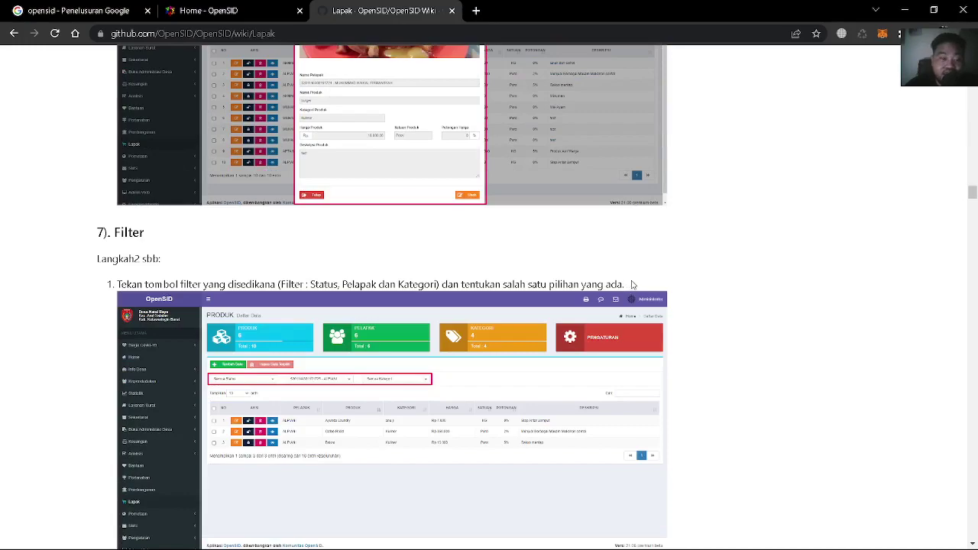
{"action": "scroll", "coordinate": [627, 284], "scroll_direction": "down", "scroll_amount": 12}
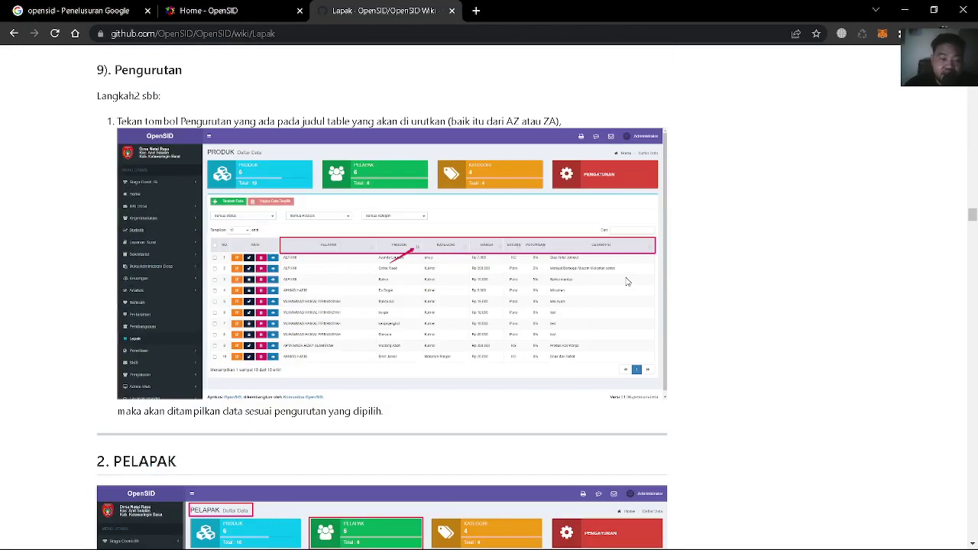
- Read the Pelapak section's introduction and its instructions for adding and editing sellers, changing their status and deleting their data
{"action": "scroll", "coordinate": [627, 282], "scroll_direction": "down", "scroll_amount": 8}
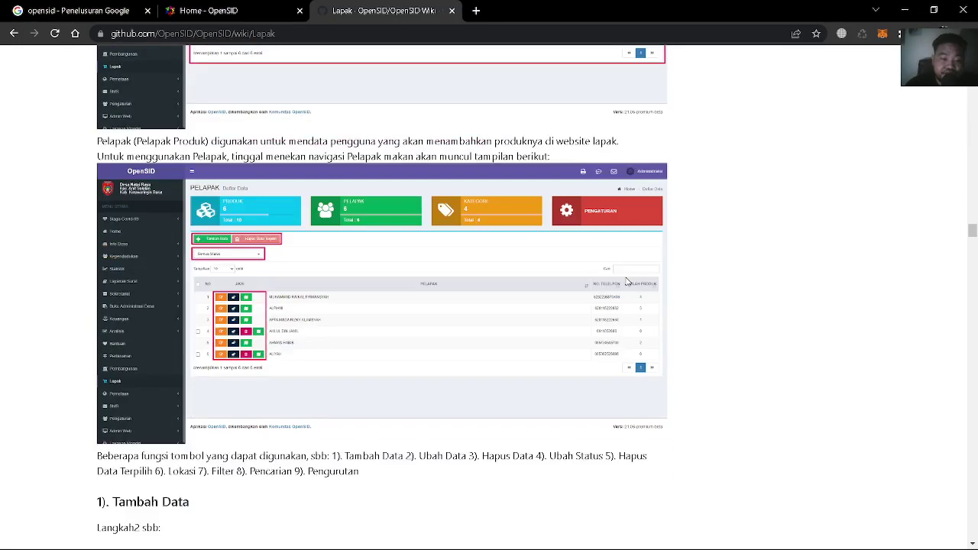
{"action": "scroll", "coordinate": [626, 282], "scroll_direction": "down", "scroll_amount": 7}
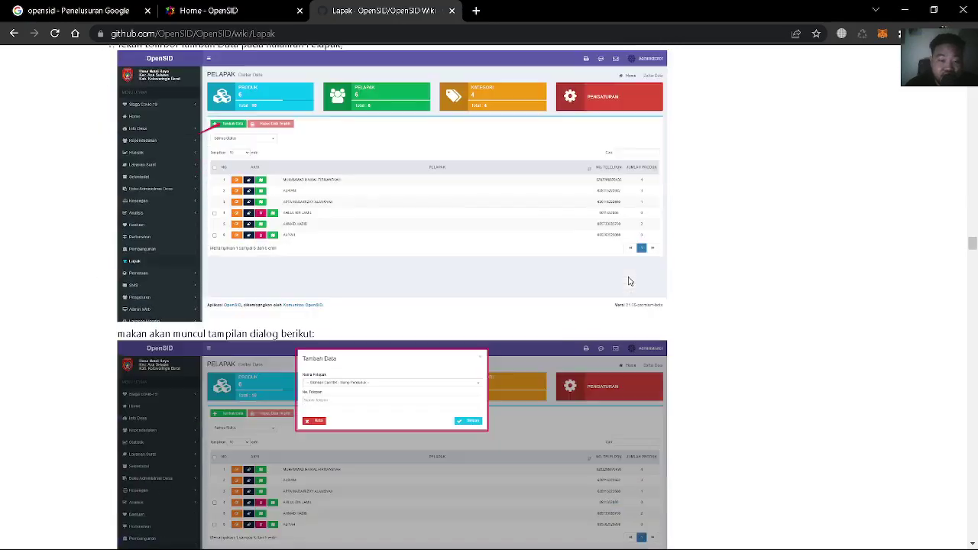
{"action": "scroll", "coordinate": [629, 281], "scroll_direction": "down", "scroll_amount": 6}
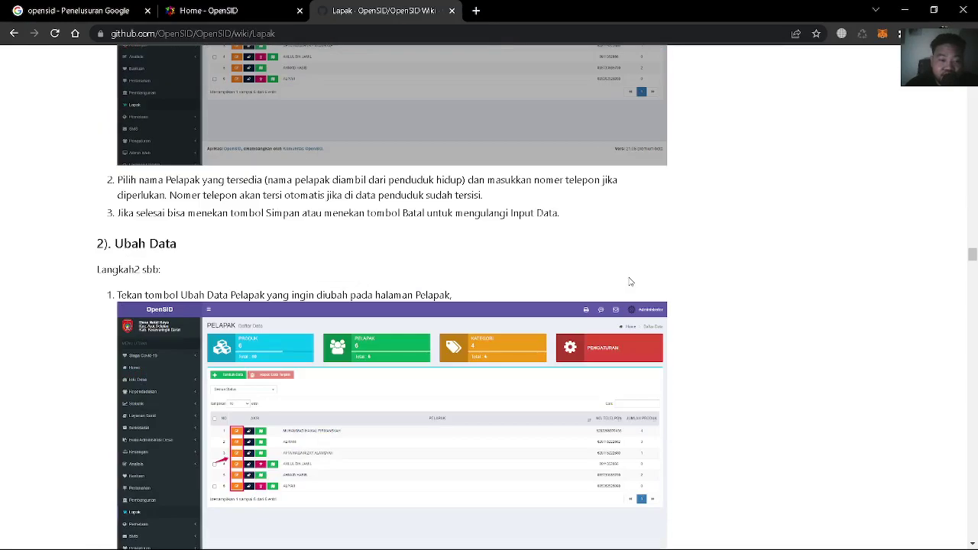
{"action": "scroll", "coordinate": [630, 282], "scroll_direction": "down", "scroll_amount": 9}
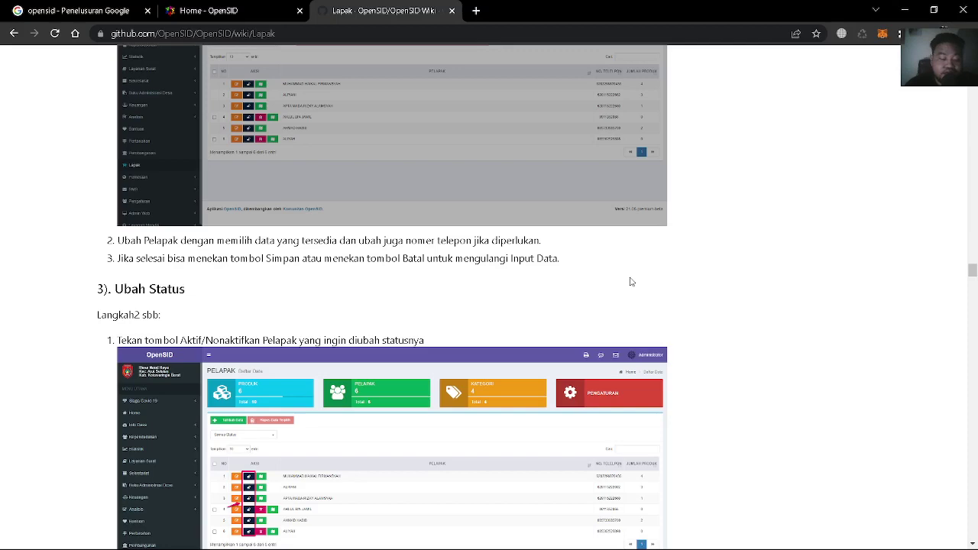
{"action": "scroll", "coordinate": [630, 282], "scroll_direction": "down", "scroll_amount": 5}
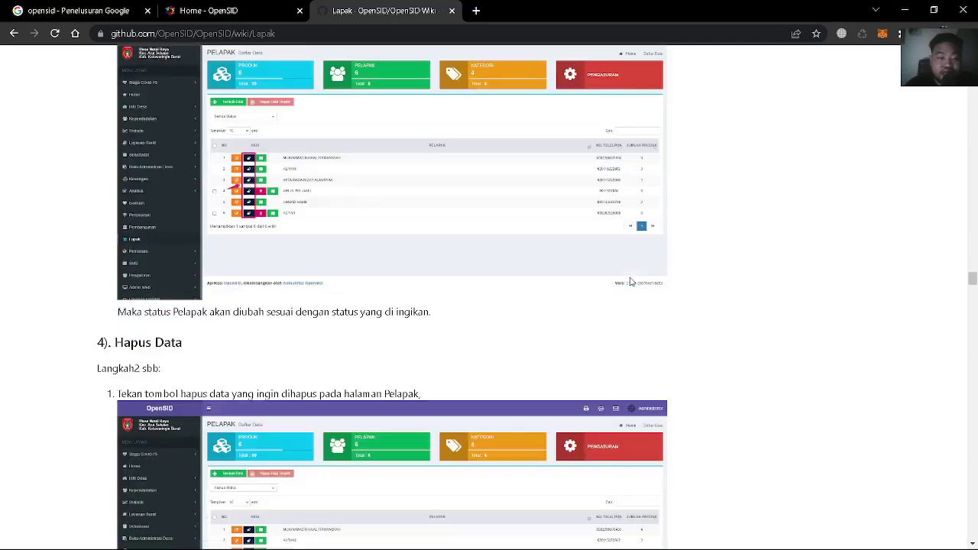
{"action": "scroll", "coordinate": [630, 281], "scroll_direction": "down", "scroll_amount": 4}
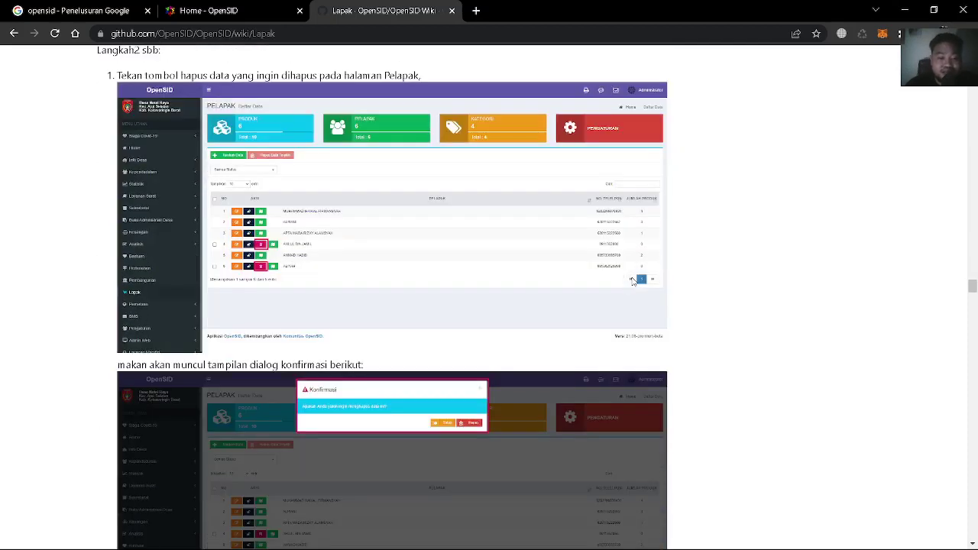
{"action": "scroll", "coordinate": [631, 281], "scroll_direction": "down", "scroll_amount": 2}
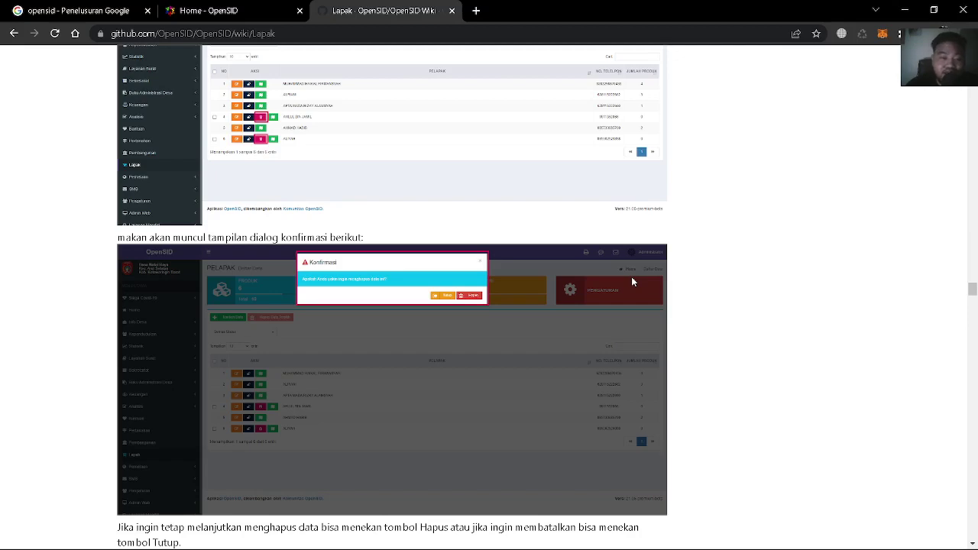
- Read the remaining Pelapak instructions on Hapus Data Terpilih, Peta, Filter, Pencarian and Pengurutan, including the Tambahan notes on common product page cases
{"action": "scroll", "coordinate": [632, 280], "scroll_direction": "down", "scroll_amount": 4}
{"action": "scroll", "coordinate": [632, 276], "scroll_direction": "down", "scroll_amount": 1}
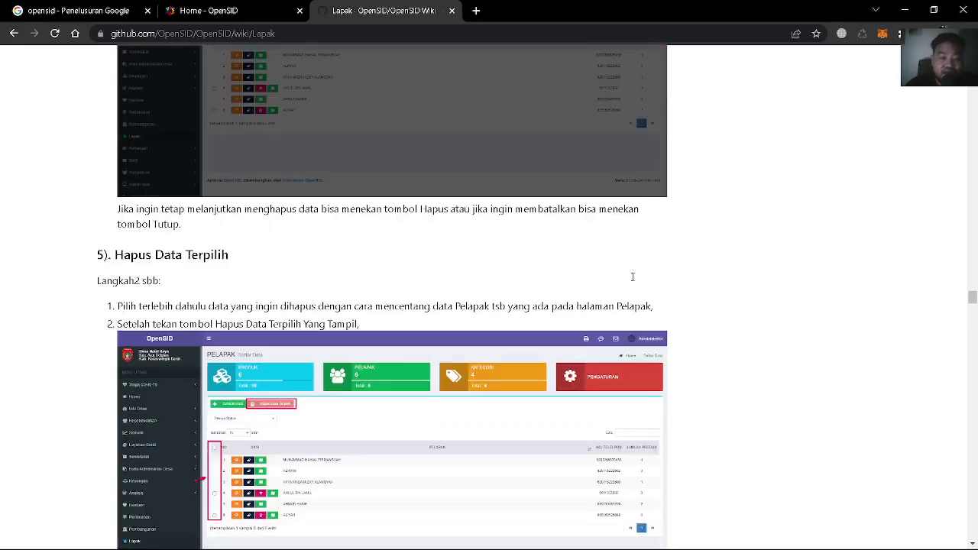
{"action": "scroll", "coordinate": [631, 276], "scroll_direction": "down", "scroll_amount": 1}
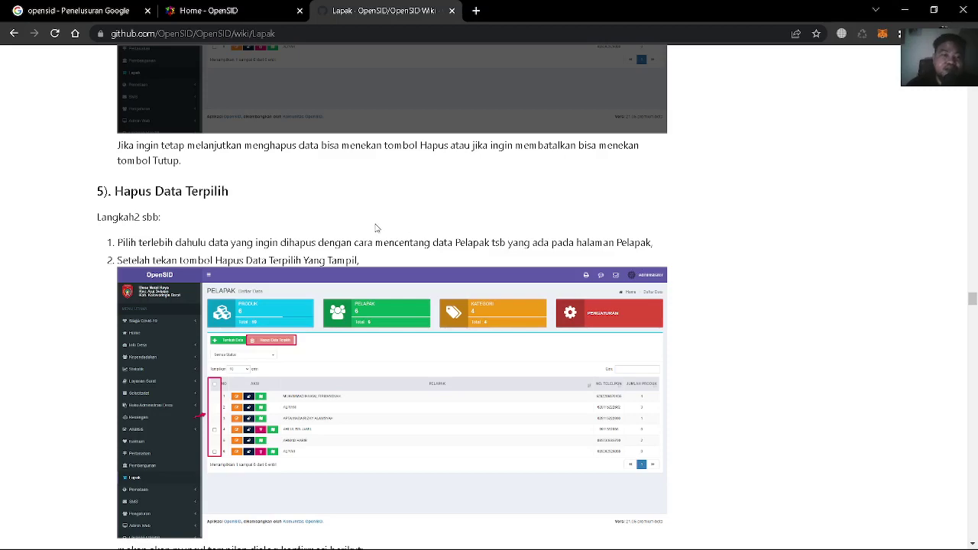
{"action": "scroll", "coordinate": [376, 227], "scroll_direction": "down", "scroll_amount": 3}
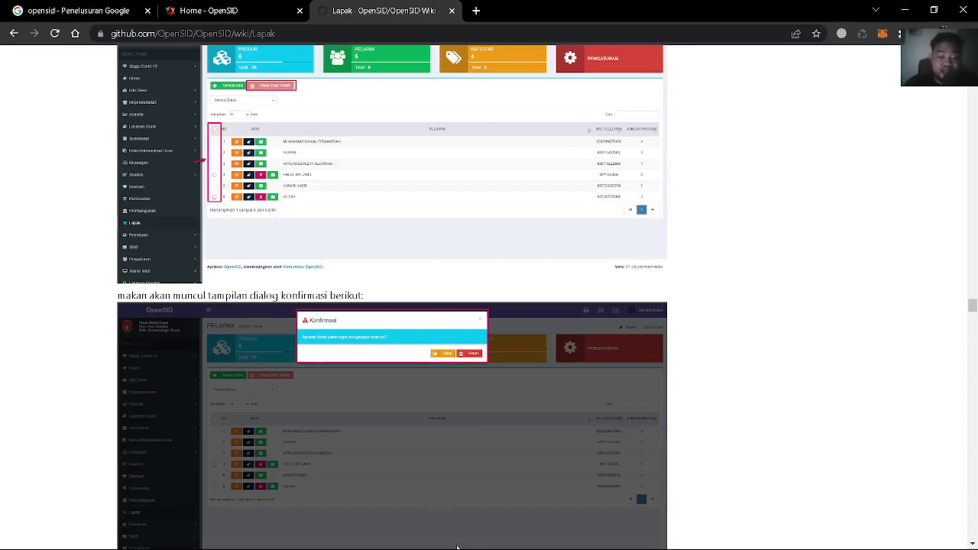
{"action": "scroll", "coordinate": [415, 280], "scroll_direction": "down", "scroll_amount": 10}
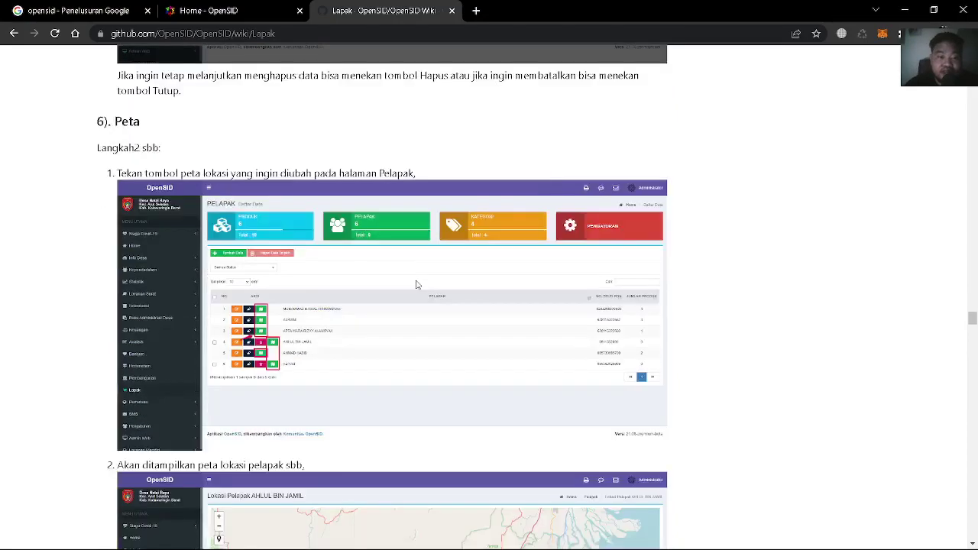
{"action": "scroll", "coordinate": [405, 271], "scroll_direction": "up", "scroll_amount": 2}
{"action": "scroll", "coordinate": [282, 268], "scroll_direction": "down", "scroll_amount": 3}
{"action": "scroll", "coordinate": [283, 266], "scroll_direction": "down", "scroll_amount": 4}
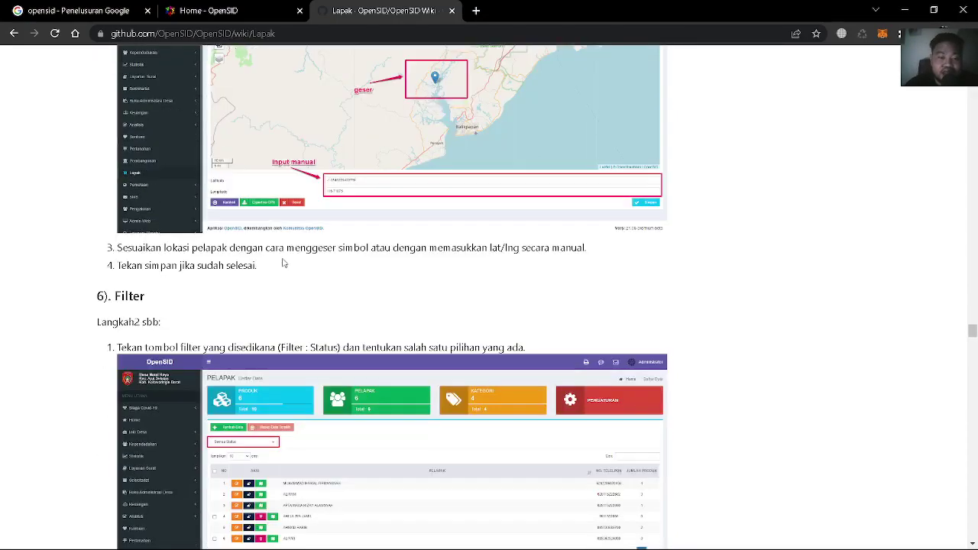
{"action": "scroll", "coordinate": [282, 264], "scroll_direction": "down", "scroll_amount": 12}
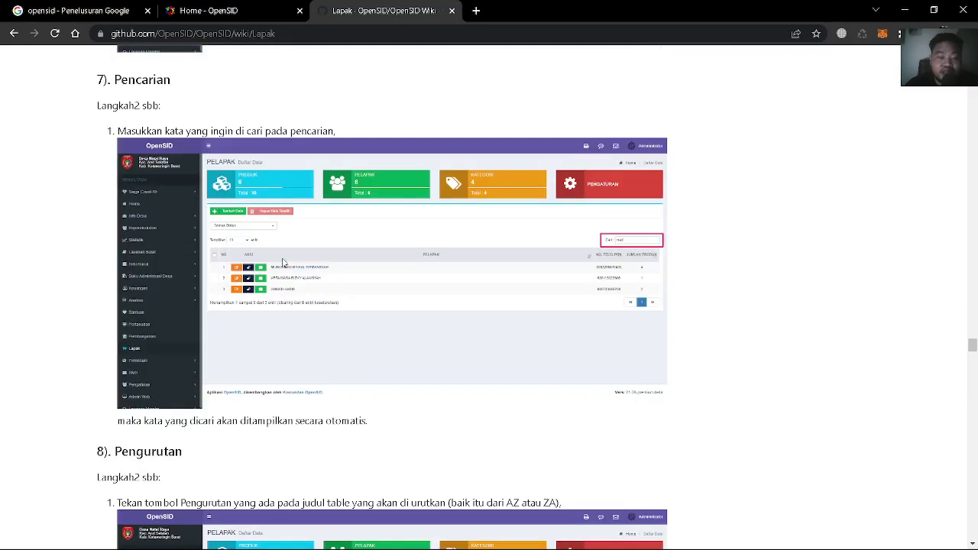
{"action": "scroll", "coordinate": [287, 260], "scroll_direction": "down", "scroll_amount": 3}
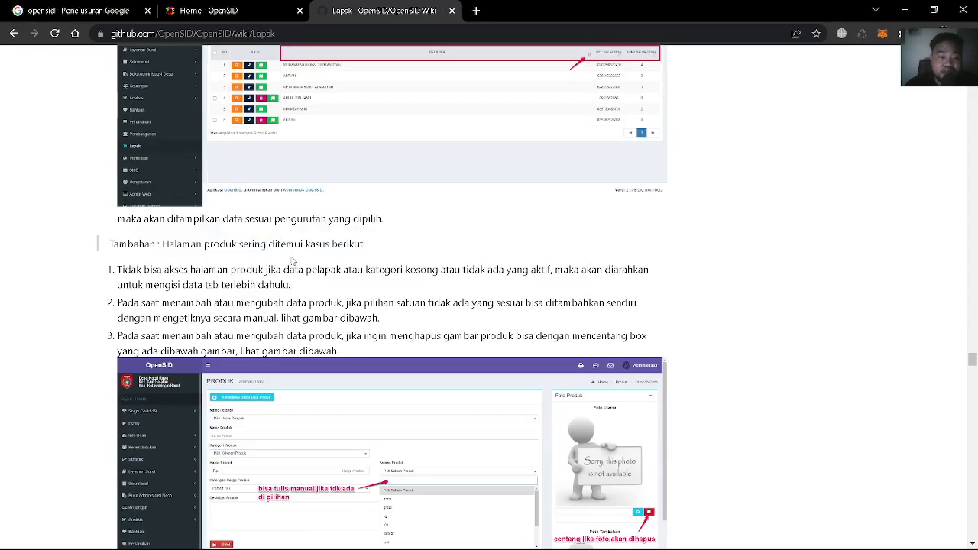
- Read the Kategori section's introduction and its instructions for adding, editing, changing the status of and deleting product categories
{"action": "scroll", "coordinate": [291, 260], "scroll_direction": "down", "scroll_amount": 7}
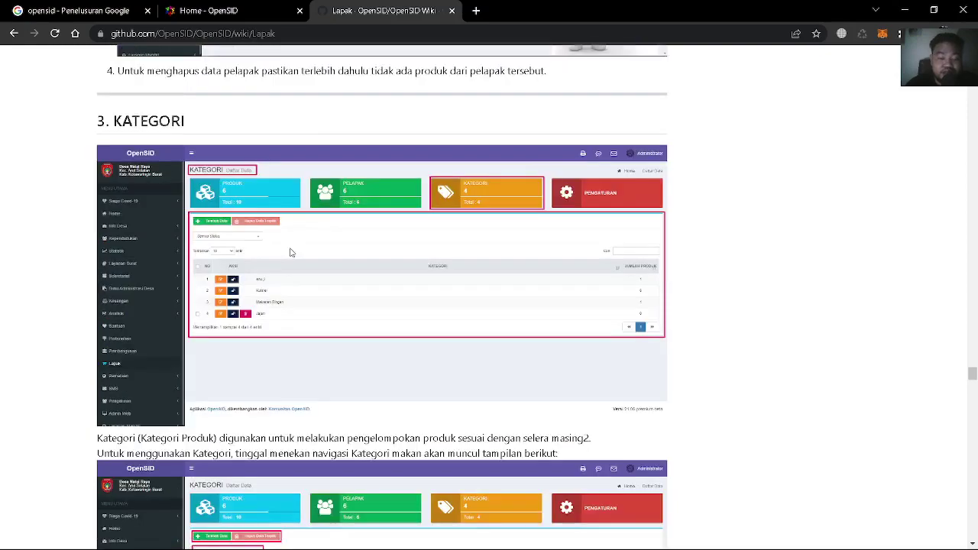
{"action": "scroll", "coordinate": [291, 252], "scroll_direction": "down", "scroll_amount": 8}
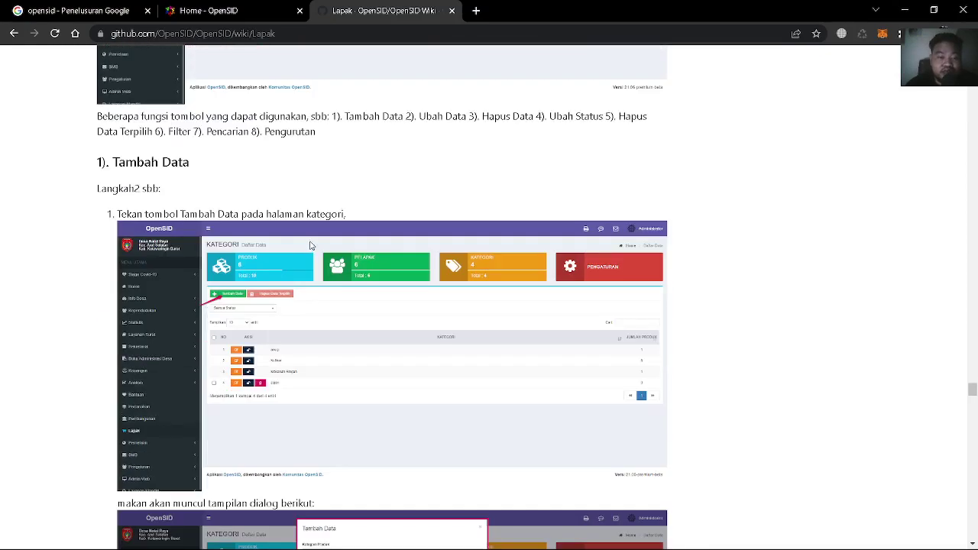
{"action": "scroll", "coordinate": [319, 239], "scroll_direction": "down", "scroll_amount": 4}
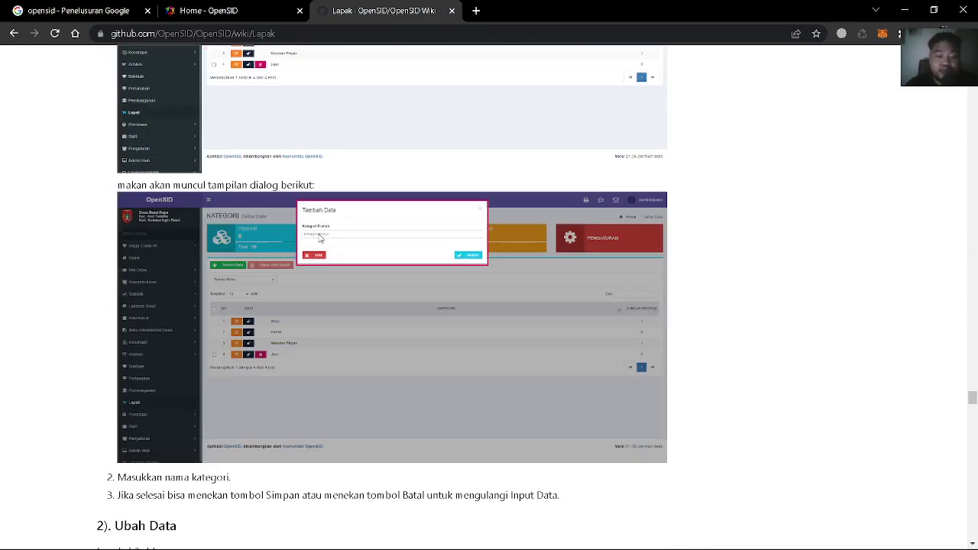
{"action": "scroll", "coordinate": [319, 238], "scroll_direction": "down", "scroll_amount": 15}
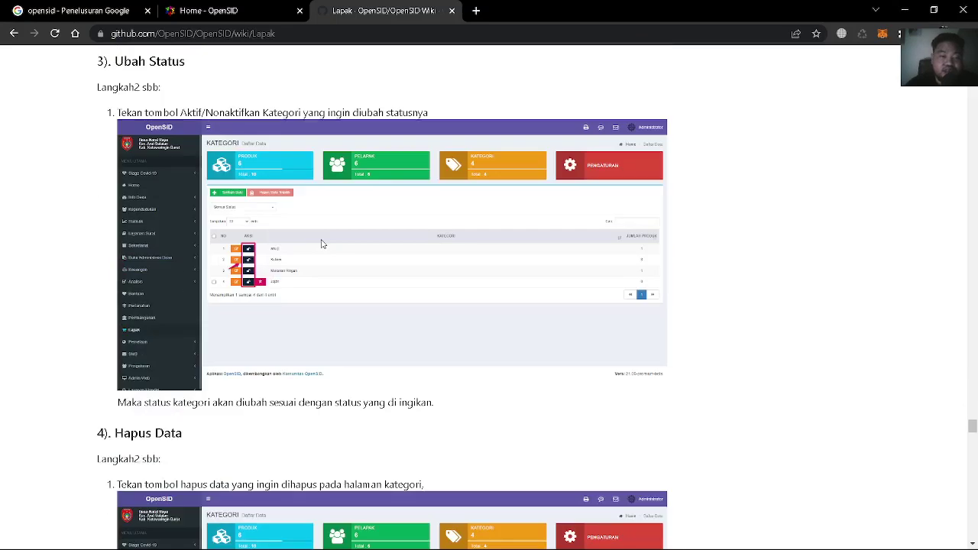
{"action": "scroll", "coordinate": [322, 244], "scroll_direction": "down", "scroll_amount": 5}
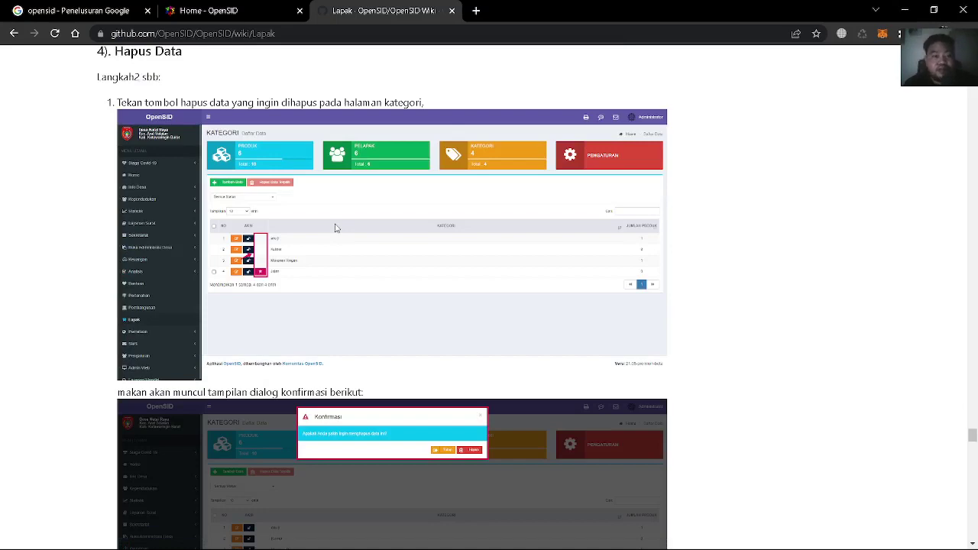
{"action": "scroll", "coordinate": [334, 227], "scroll_direction": "down", "scroll_amount": 3}
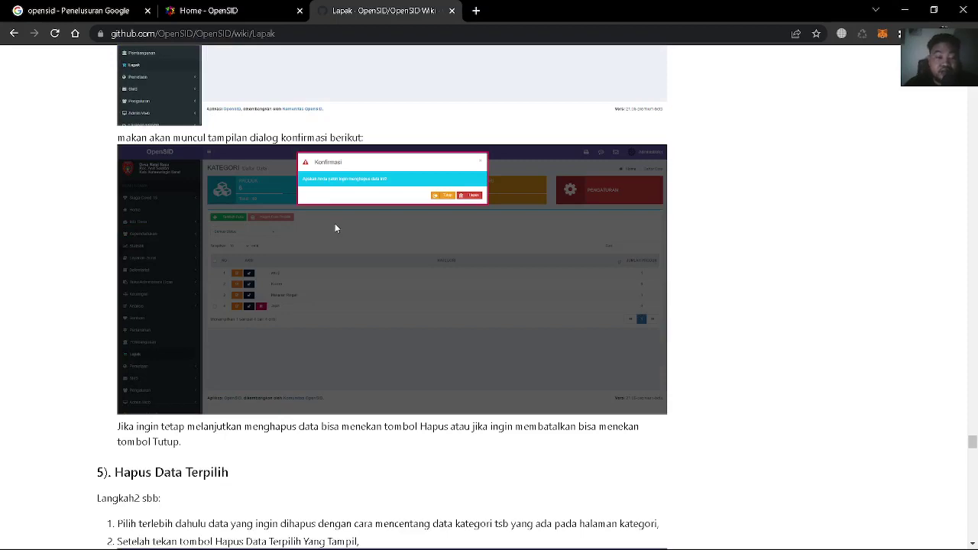
- Read the Kategori instructions on deleting selected data, filtering, searching and sorting
{"action": "scroll", "coordinate": [335, 228], "scroll_direction": "down", "scroll_amount": 4}
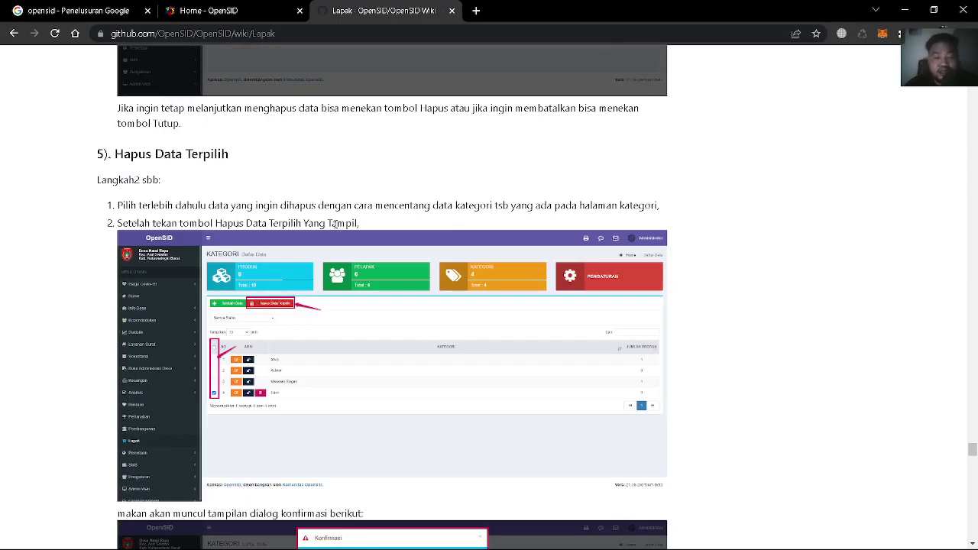
{"action": "scroll", "coordinate": [336, 225], "scroll_direction": "down", "scroll_amount": 4}
{"action": "scroll", "coordinate": [343, 230], "scroll_direction": "down", "scroll_amount": 1}
{"action": "scroll", "coordinate": [343, 233], "scroll_direction": "down", "scroll_amount": 3}
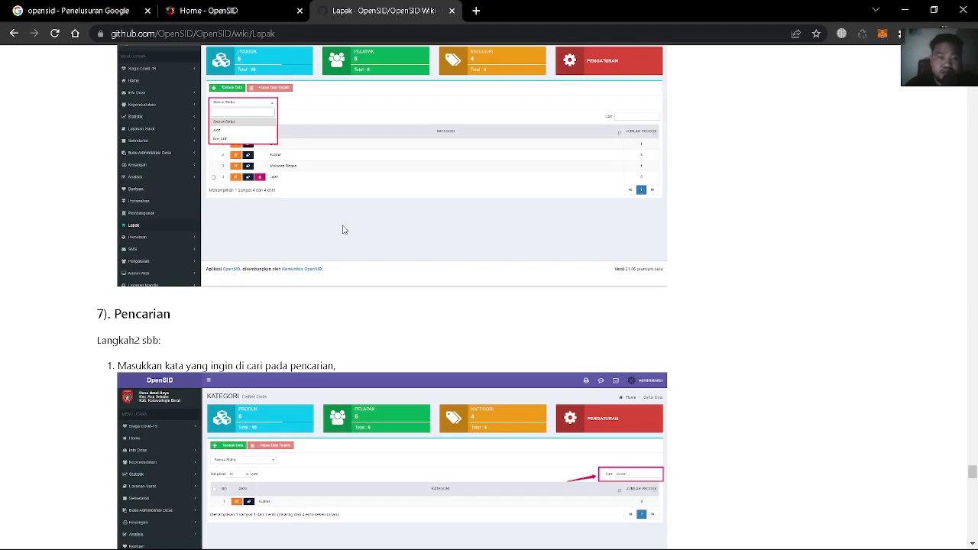
{"action": "scroll", "coordinate": [343, 229], "scroll_direction": "down", "scroll_amount": 12}
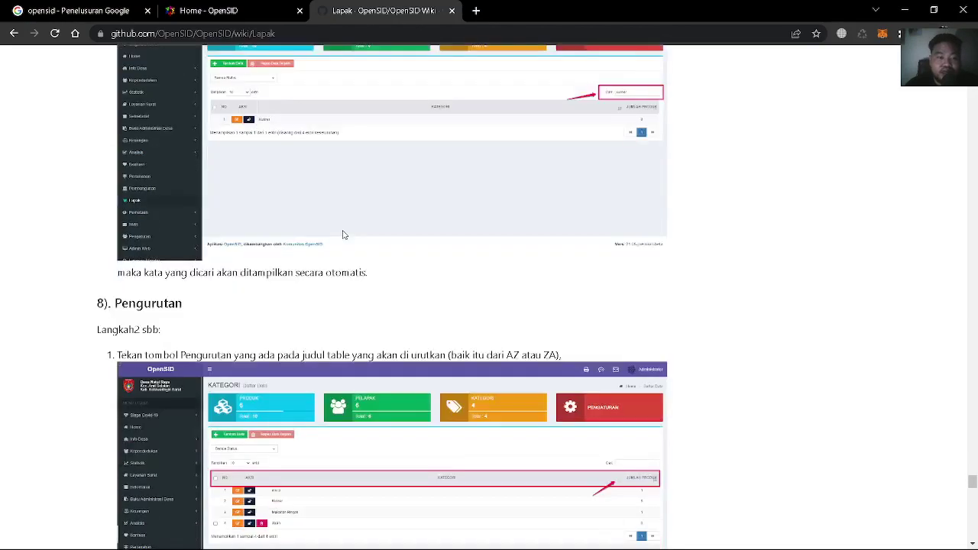
- Examine the Lapak module settings table and the Melihat Data Produk Pada Halaman Lapak section through to the page's end
{"action": "scroll", "coordinate": [343, 230], "scroll_direction": "down", "scroll_amount": 9}
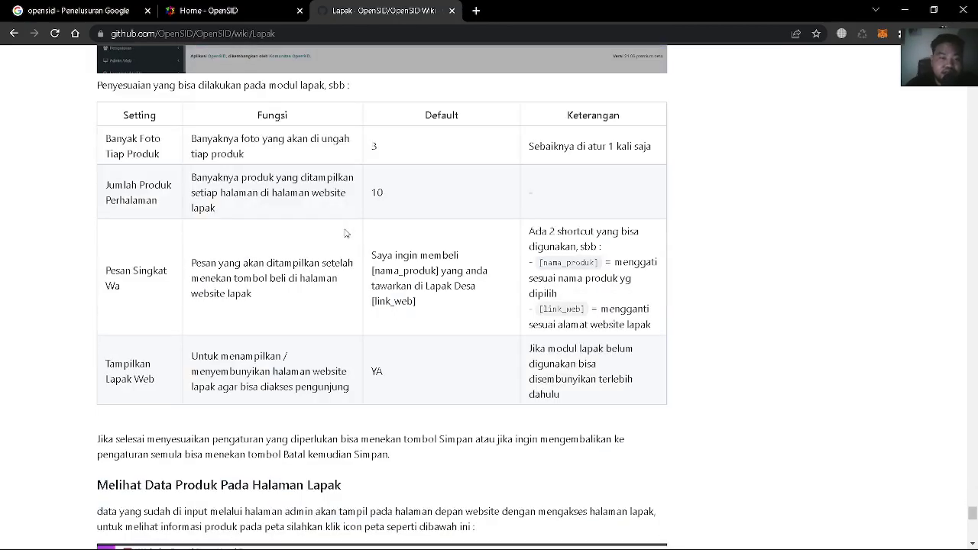
{"action": "scroll", "coordinate": [344, 233], "scroll_direction": "down", "scroll_amount": 3}
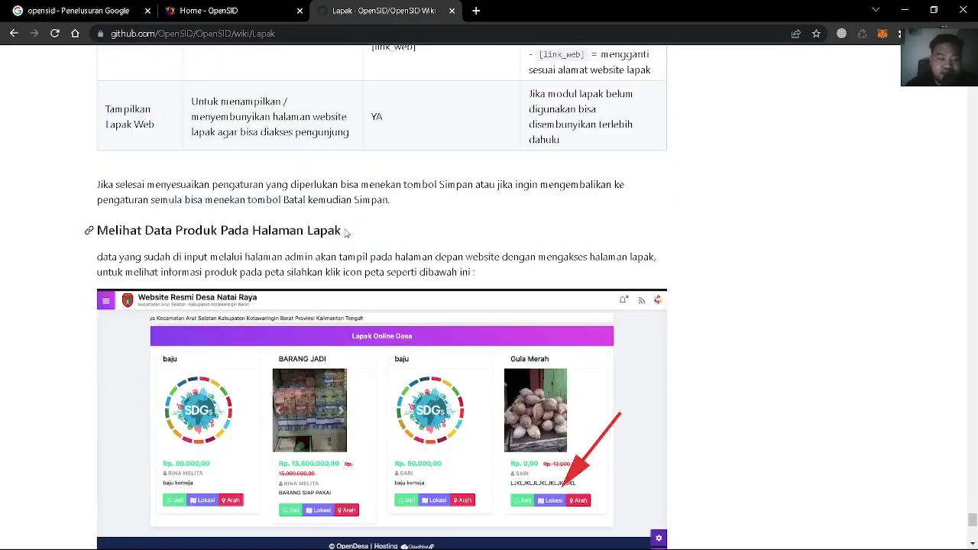
{"action": "scroll", "coordinate": [344, 233], "scroll_direction": "down", "scroll_amount": 2}
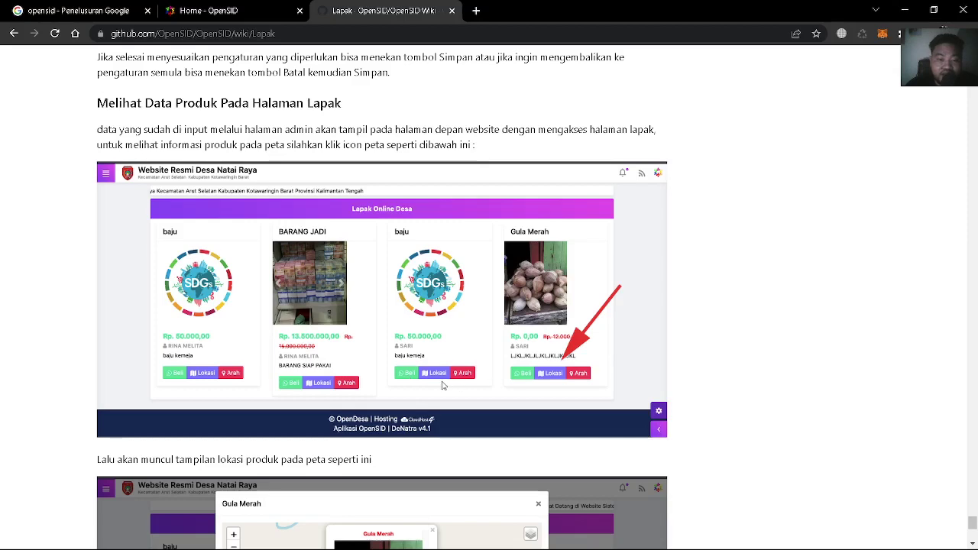
{"action": "scroll", "coordinate": [449, 318], "scroll_direction": "down", "scroll_amount": 5}
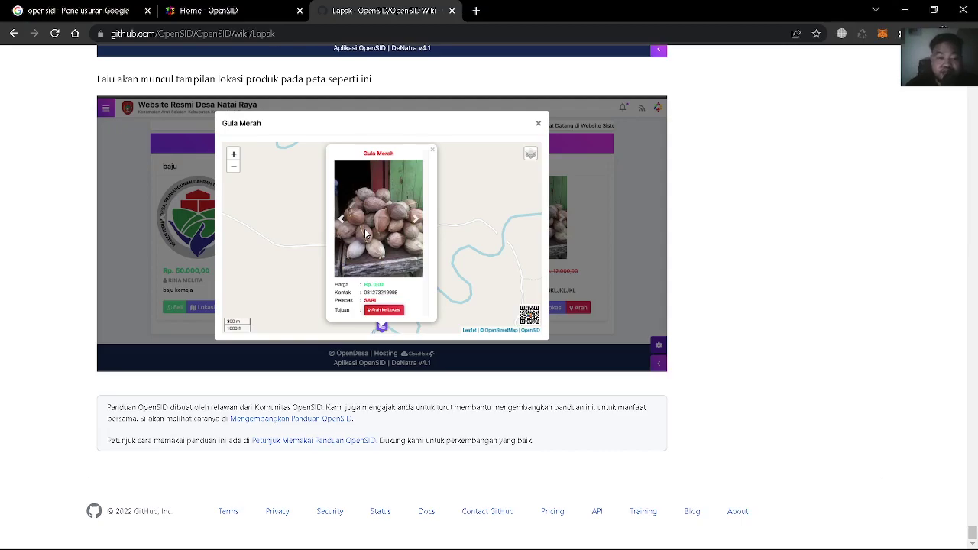
- Return to the Pengaturan section and review its settings table, Pengaturan Modul dialog example and introduction
{"action": "scroll", "coordinate": [364, 229], "scroll_direction": "up", "scroll_amount": 6}
{"action": "scroll", "coordinate": [365, 234], "scroll_direction": "up", "scroll_amount": 3}
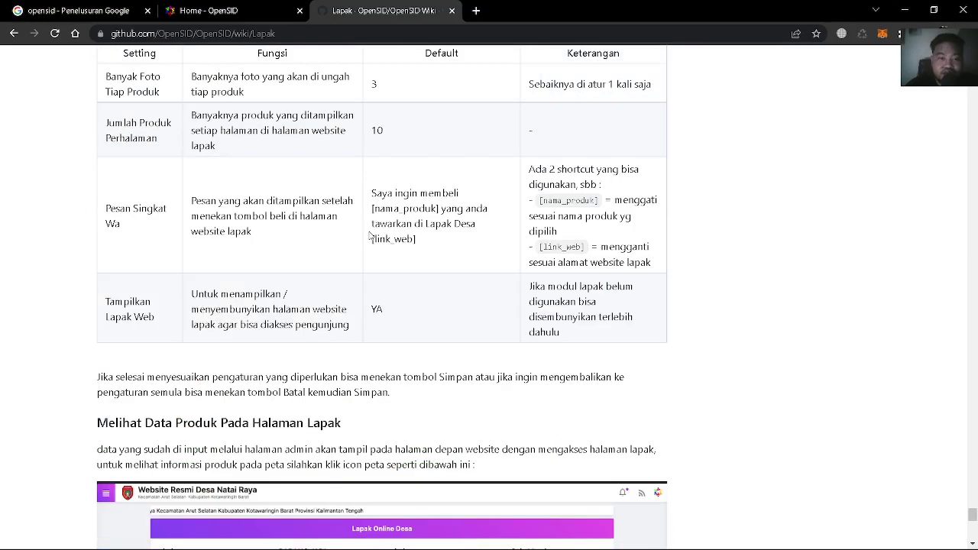
{"action": "scroll", "coordinate": [369, 236], "scroll_direction": "up", "scroll_amount": 4}
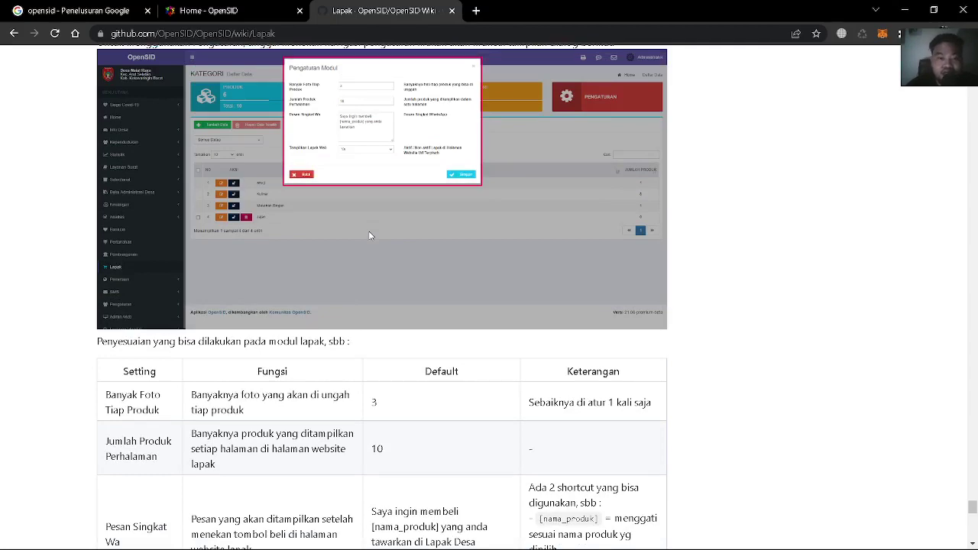
{"action": "scroll", "coordinate": [369, 236], "scroll_direction": "up", "scroll_amount": 2}
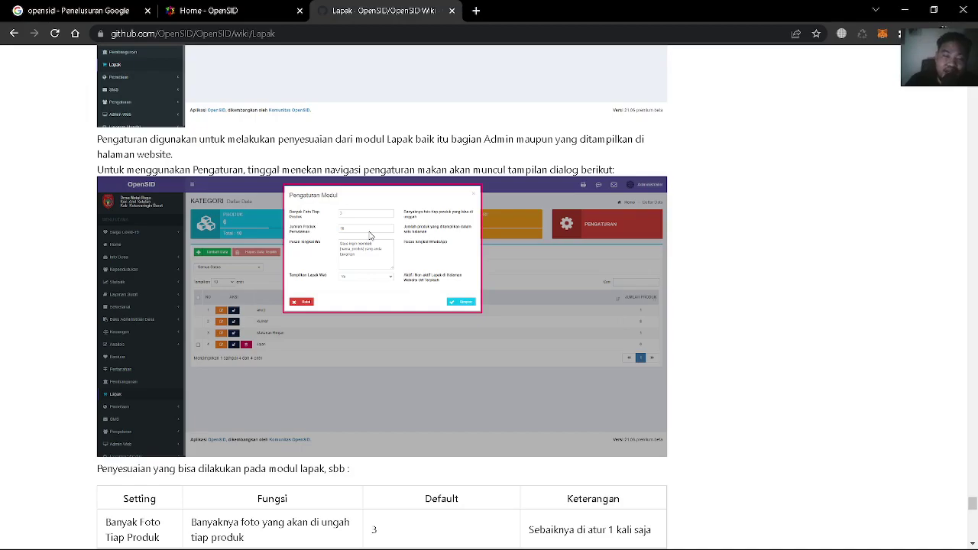
- Return to the beginning of the Lapak guide and open the OpenSID repository's main code page
{"action": "scroll", "coordinate": [389, 260], "scroll_direction": "up", "scroll_amount": 6}
{"action": "scroll", "coordinate": [390, 260], "scroll_direction": "up", "scroll_amount": 15}
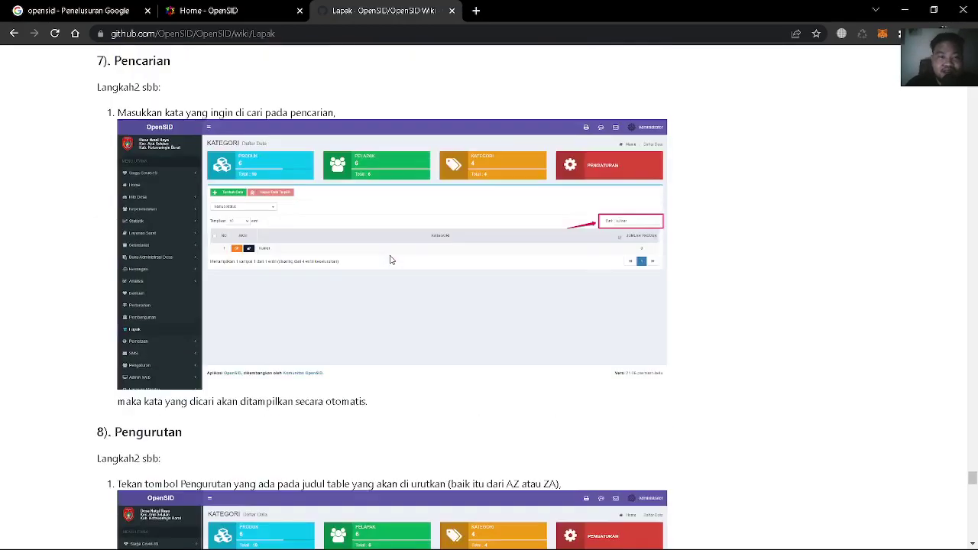
{"action": "scroll", "coordinate": [391, 256], "scroll_direction": "up", "scroll_amount": 15}
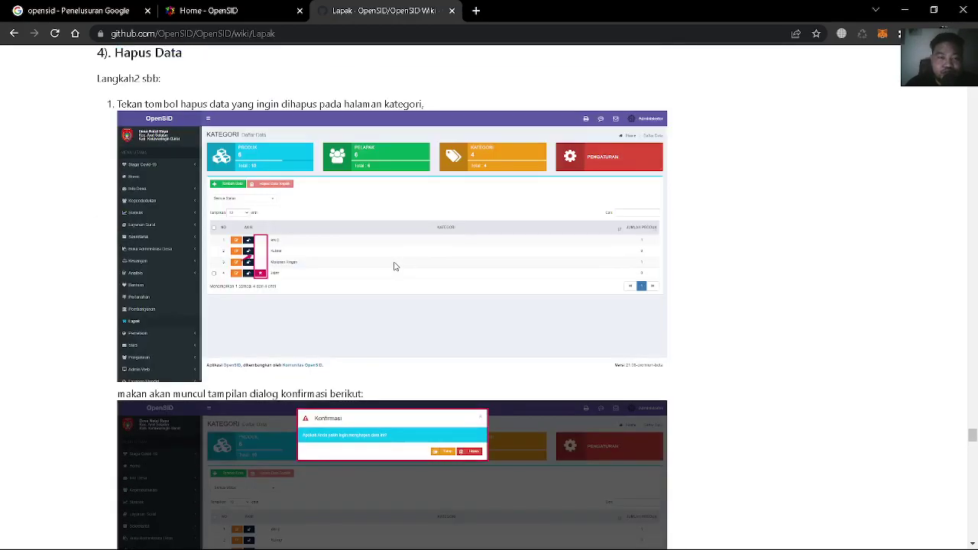
{"action": "scroll", "coordinate": [395, 265], "scroll_direction": "up", "scroll_amount": 15}
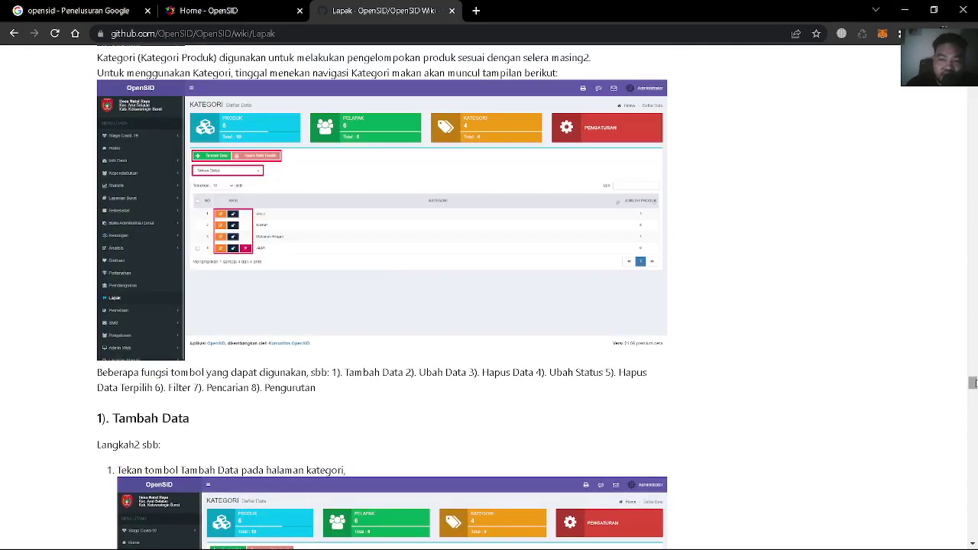
{"action": "left_click_drag", "start_coordinate": [972, 382], "coordinate": [975, 53]}
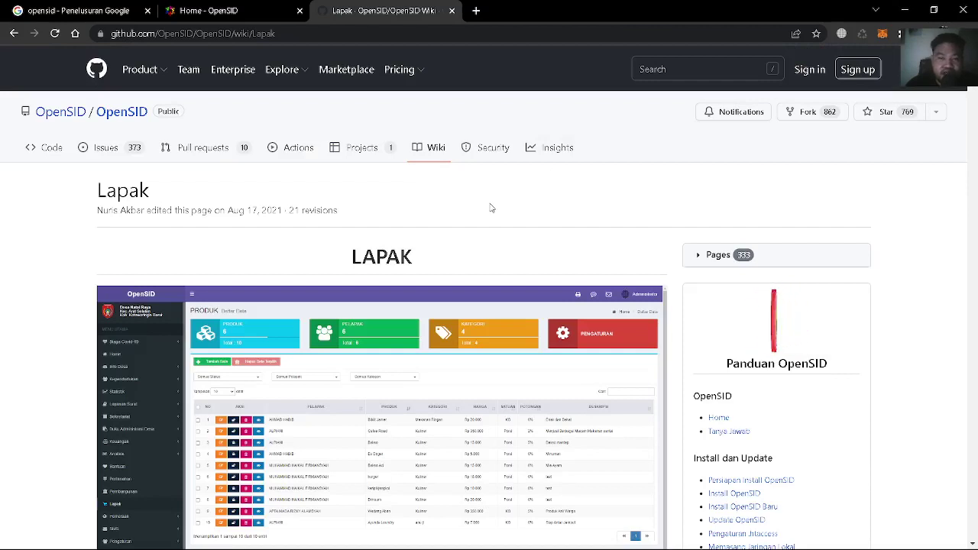
{"action": "left_click", "coordinate": [124, 117]}
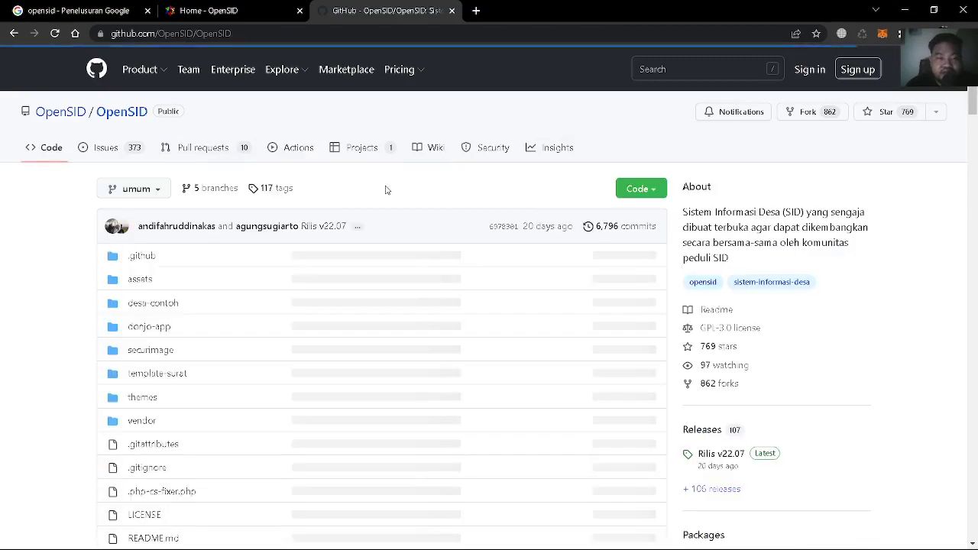
- Examine the OpenSID repository's file list and the README's welcome and Apa itu OpenSID? sections
{"action": "scroll", "coordinate": [416, 197], "scroll_direction": "down", "scroll_amount": 3}
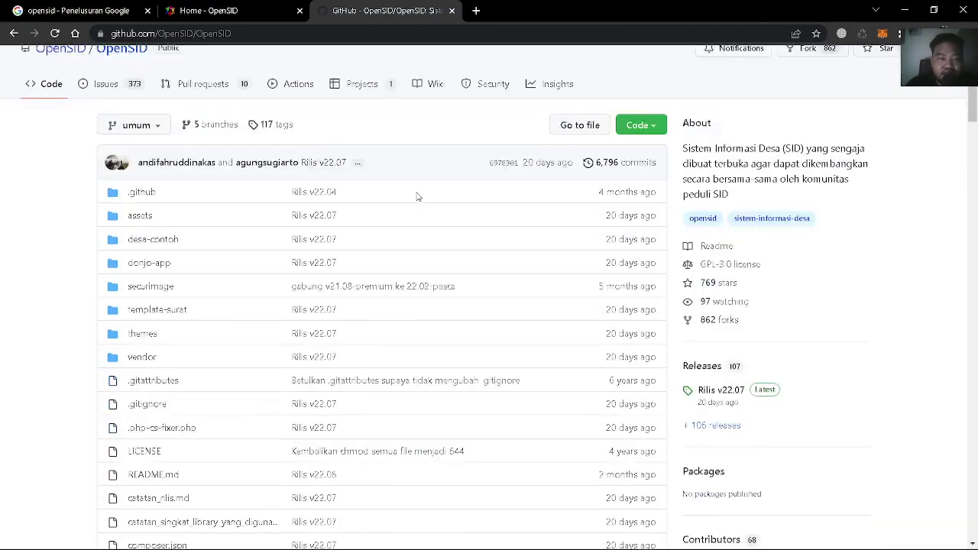
{"action": "scroll", "coordinate": [416, 197], "scroll_direction": "down", "scroll_amount": 6}
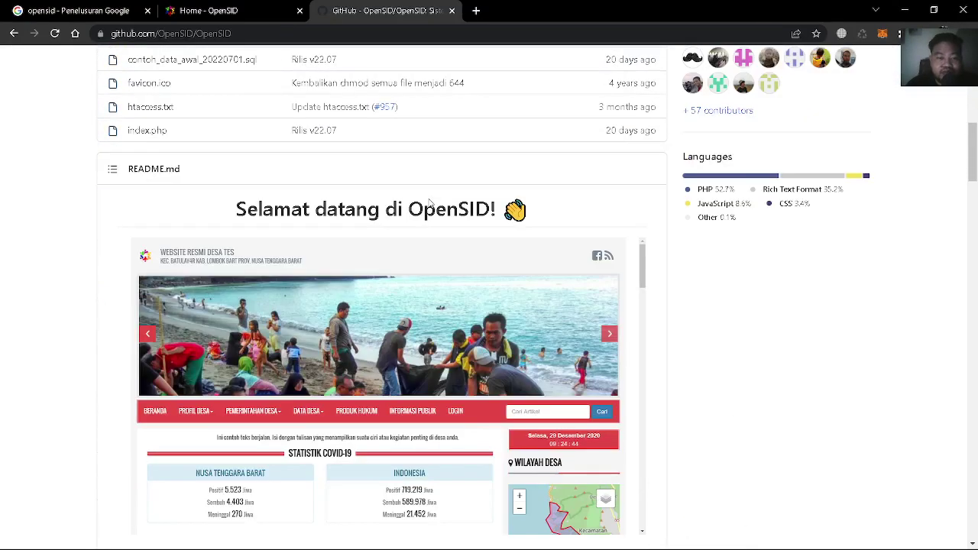
{"action": "scroll", "coordinate": [429, 199], "scroll_direction": "up", "scroll_amount": 5}
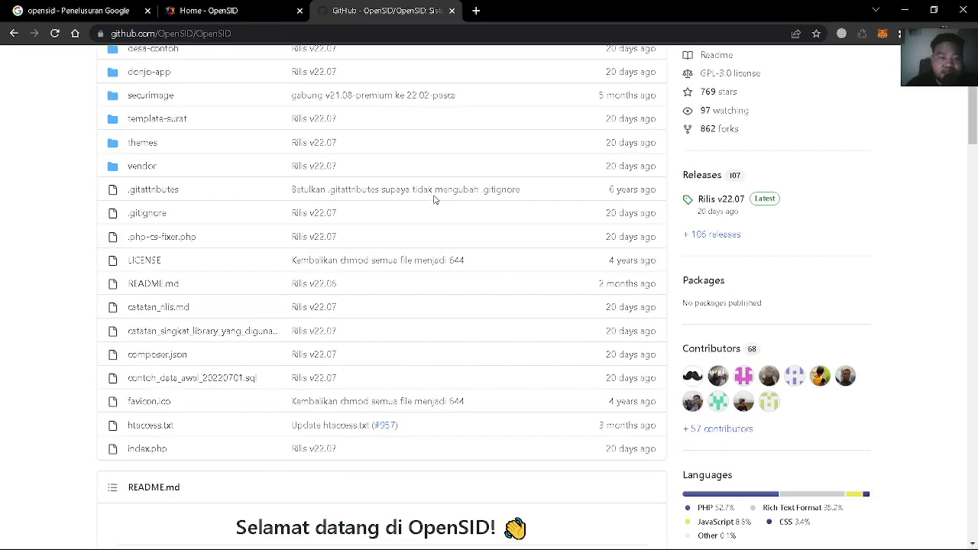
{"action": "scroll", "coordinate": [433, 198], "scroll_direction": "up", "scroll_amount": 2}
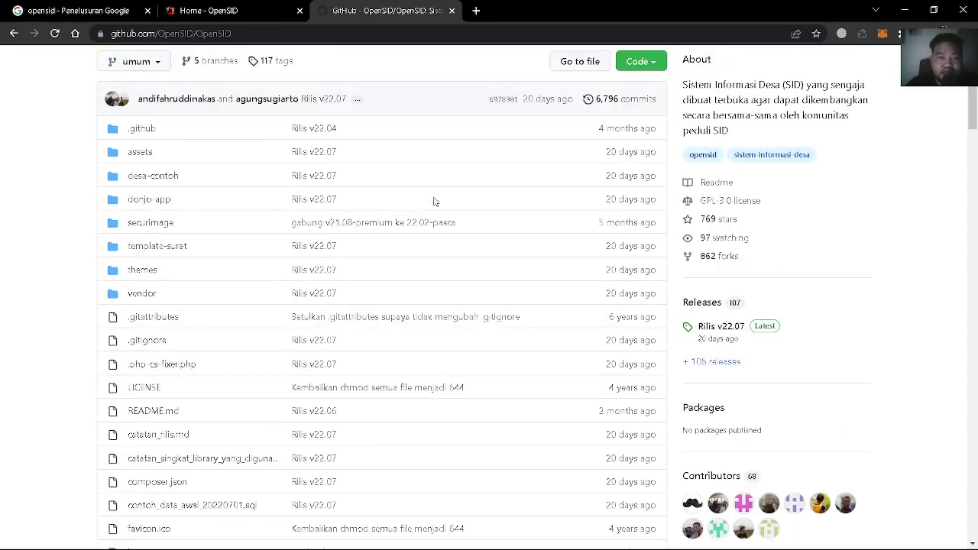
{"action": "scroll", "coordinate": [433, 201], "scroll_direction": "up", "scroll_amount": 2}
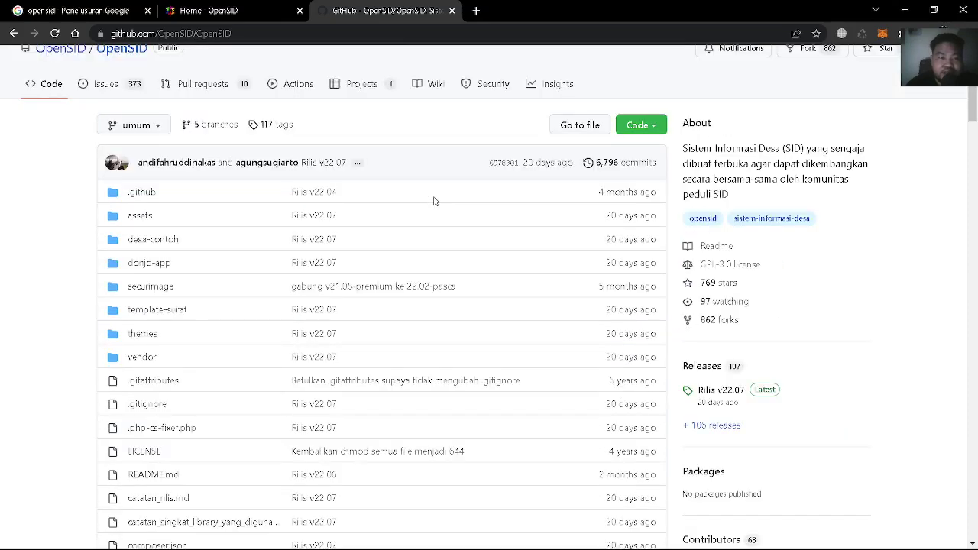
{"action": "scroll", "coordinate": [434, 201], "scroll_direction": "down", "scroll_amount": 3}
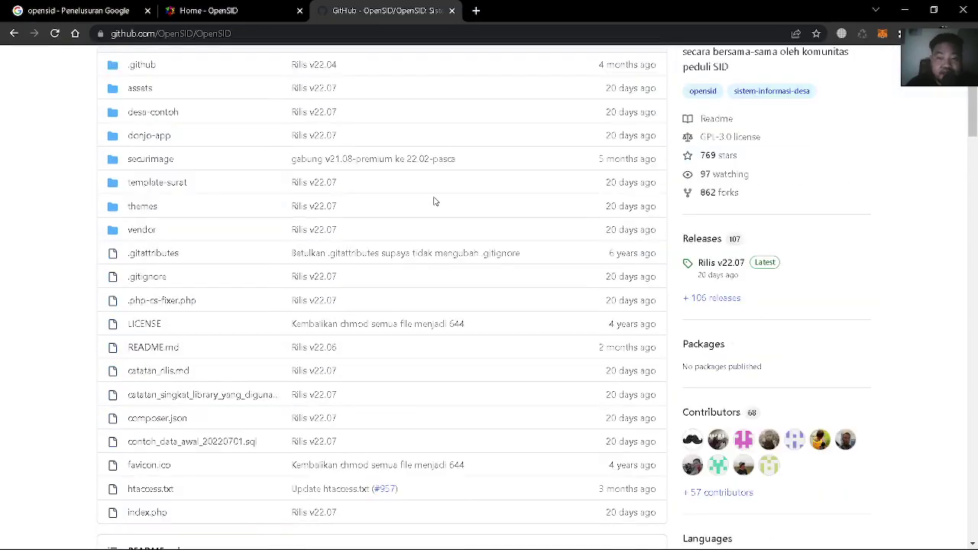
{"action": "scroll", "coordinate": [433, 200], "scroll_direction": "down", "scroll_amount": 5}
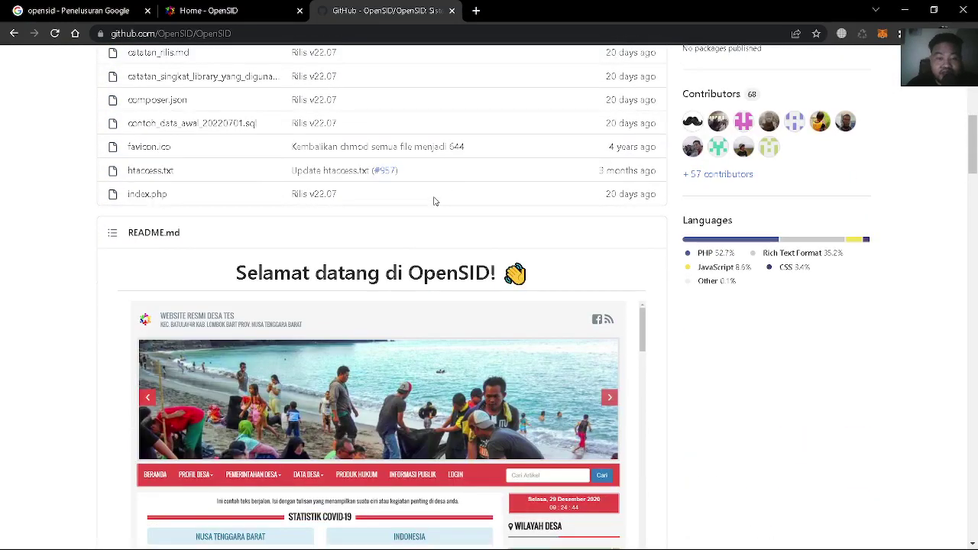
{"action": "scroll", "coordinate": [433, 201], "scroll_direction": "down", "scroll_amount": 6}
{"action": "scroll", "coordinate": [433, 201], "scroll_direction": "up", "scroll_amount": 10}
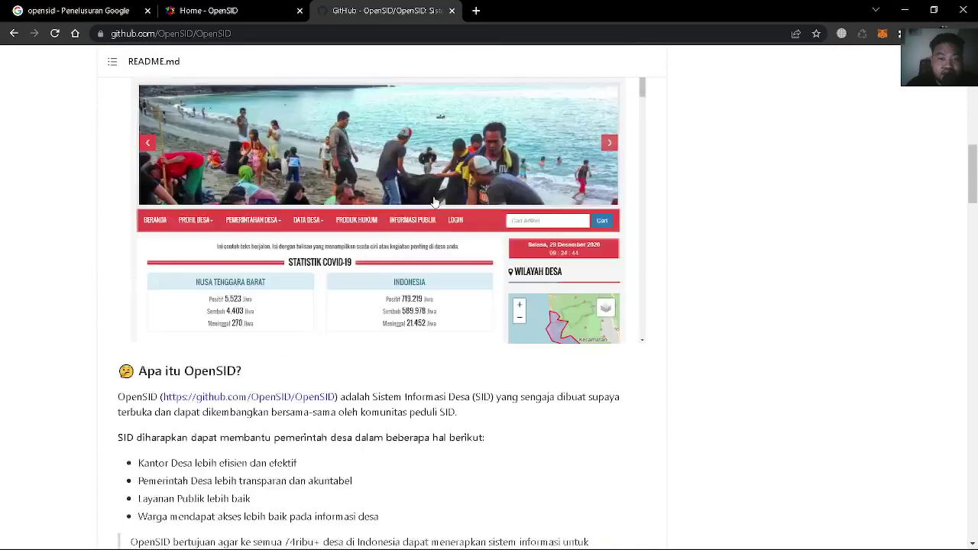
{"action": "scroll", "coordinate": [433, 201], "scroll_direction": "up", "scroll_amount": 5}
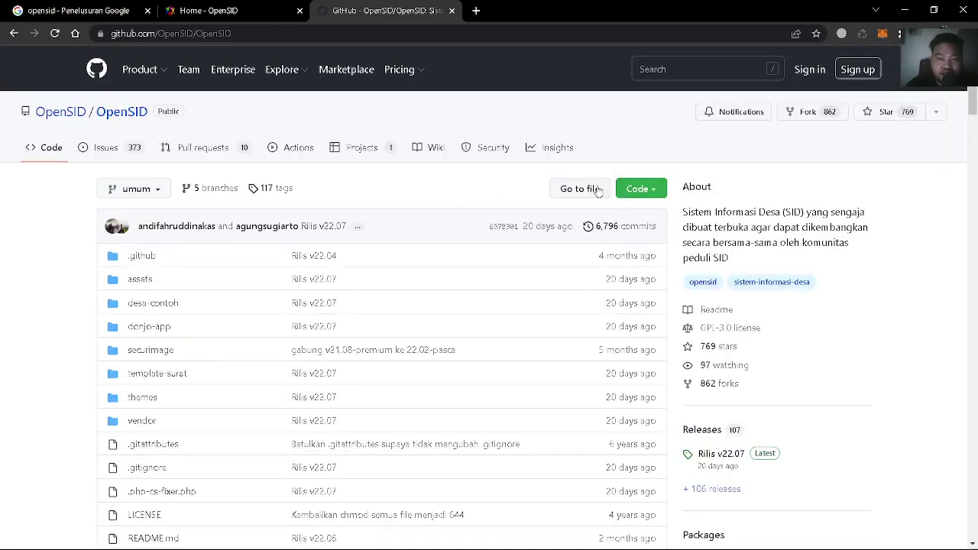
- Browse the repository's full file paths in the file finder and return to the main code page
{"action": "left_click", "coordinate": [594, 189]}
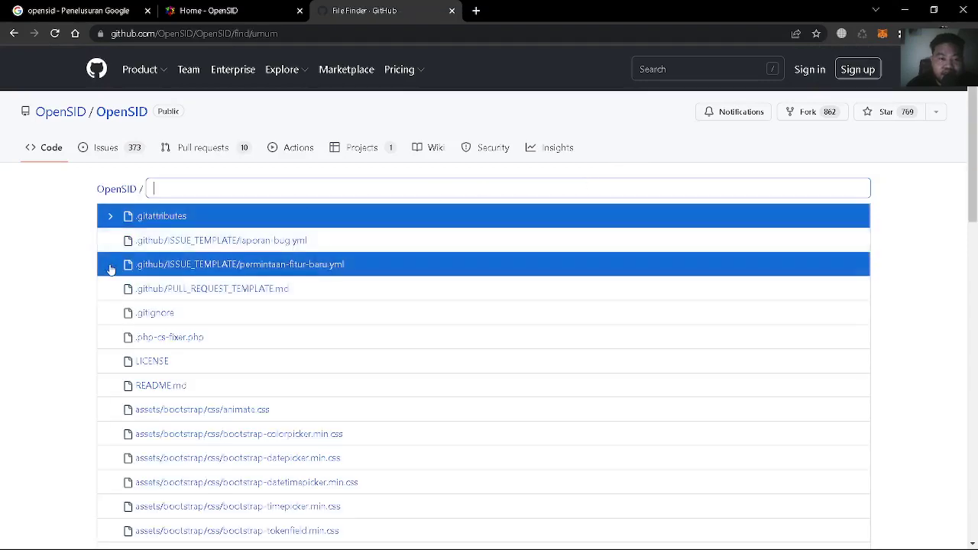
{"action": "scroll", "coordinate": [114, 272], "scroll_direction": "down", "scroll_amount": 6}
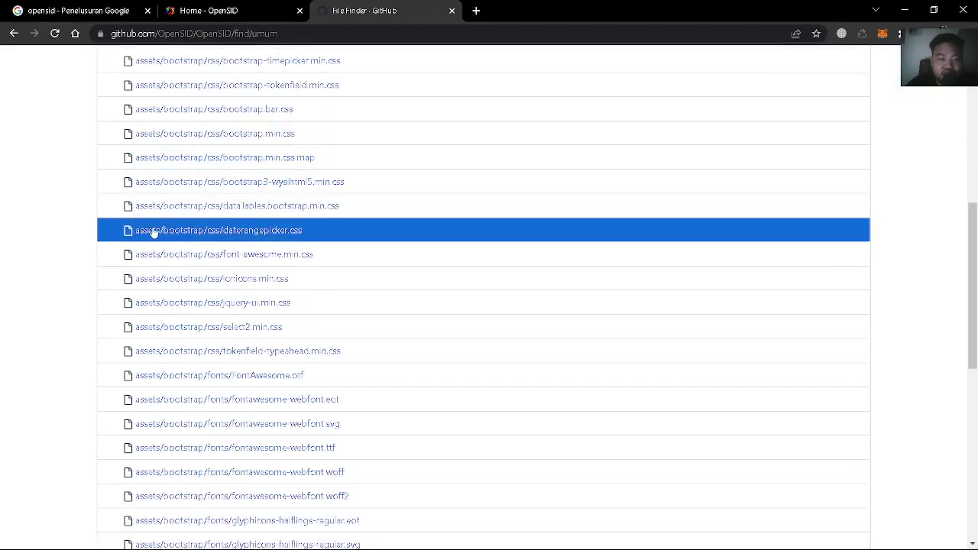
{"action": "scroll", "coordinate": [124, 229], "scroll_direction": "up", "scroll_amount": 6}
{"action": "left_click", "coordinate": [104, 113]}
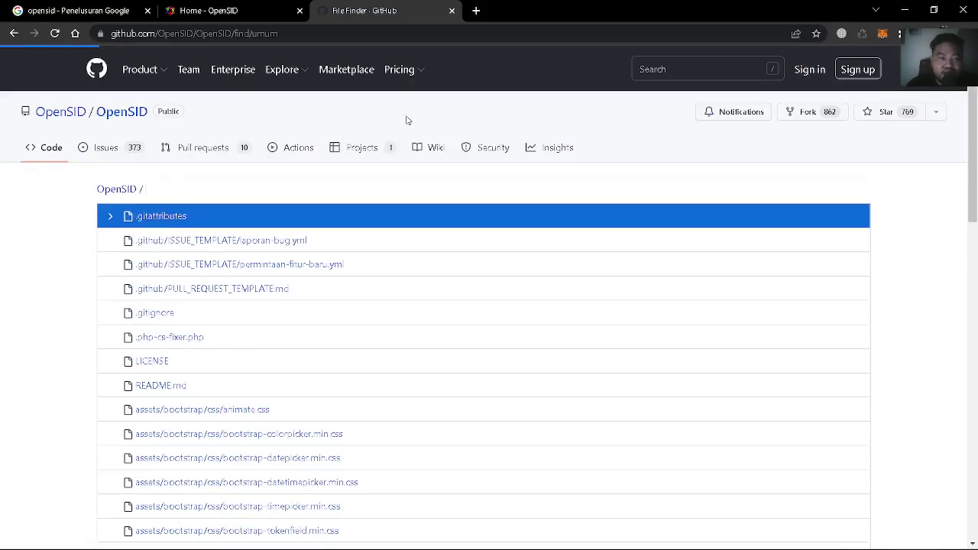
- Download the umum branch source code as a ZIP archive and check it in the browser's download list
{"action": "left_click", "coordinate": [649, 190]}
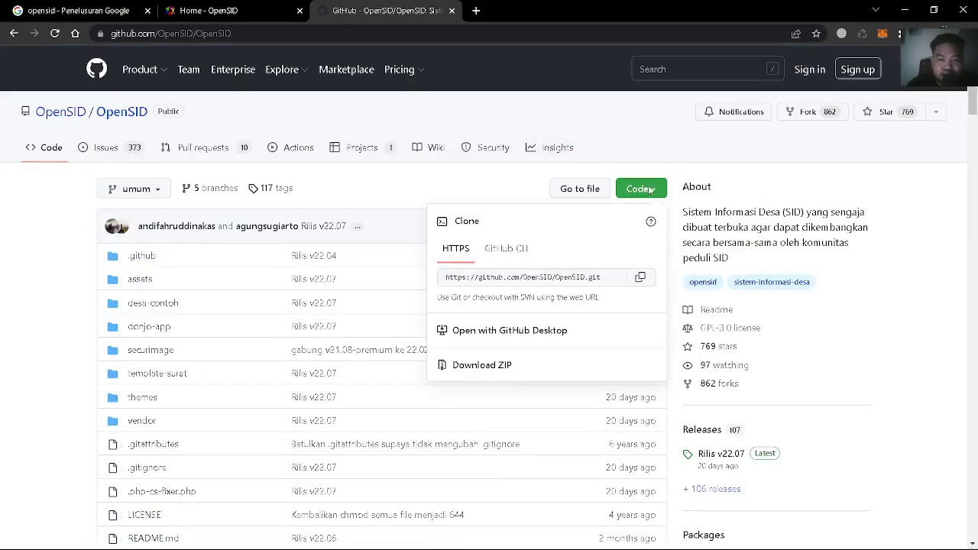
{"action": "left_click", "coordinate": [494, 373]}
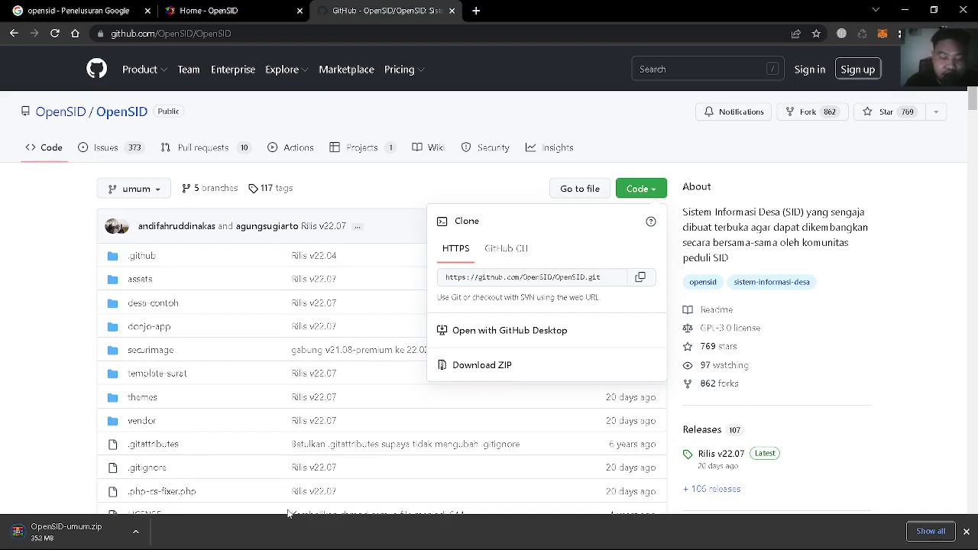
{"action": "key", "text": "ctrl+j"}
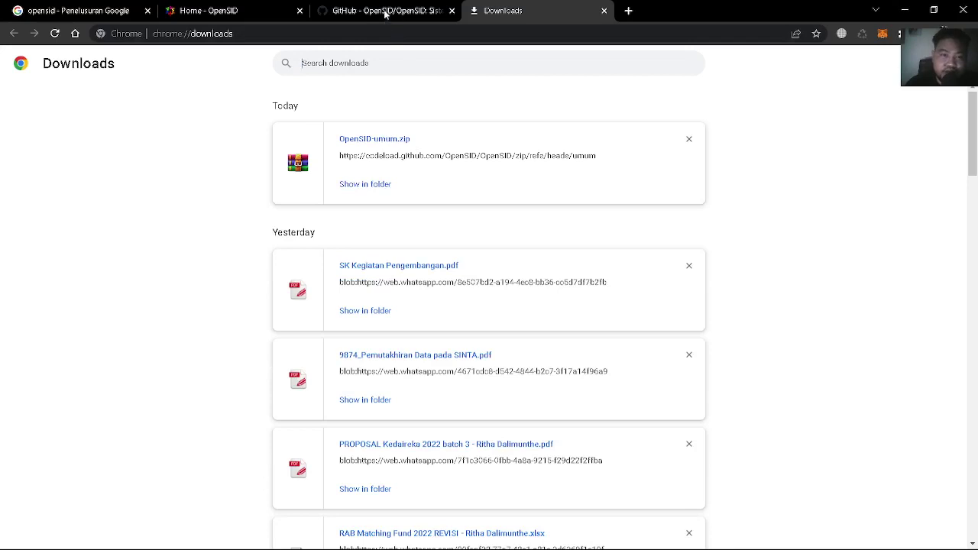
{"action": "left_click", "coordinate": [386, 11]}
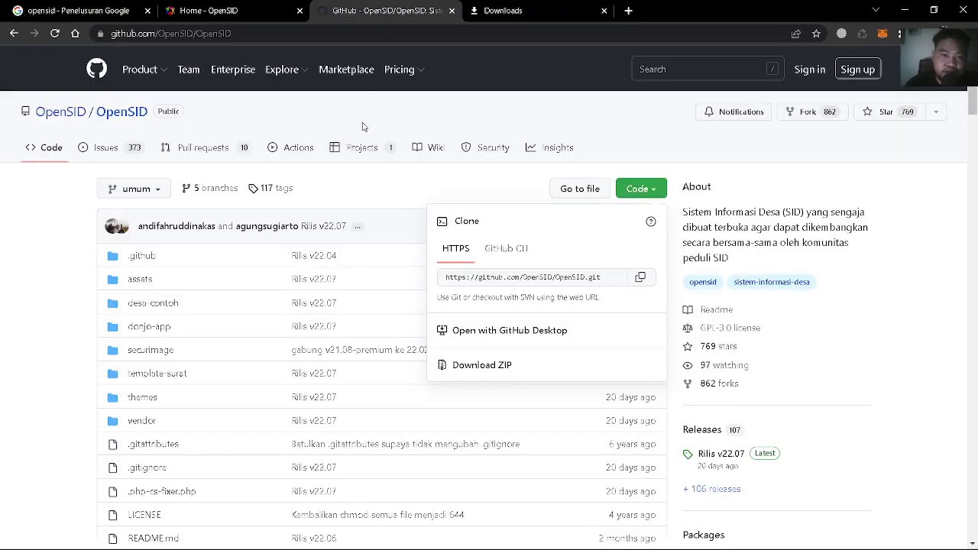
{"action": "left_click", "coordinate": [931, 226]}
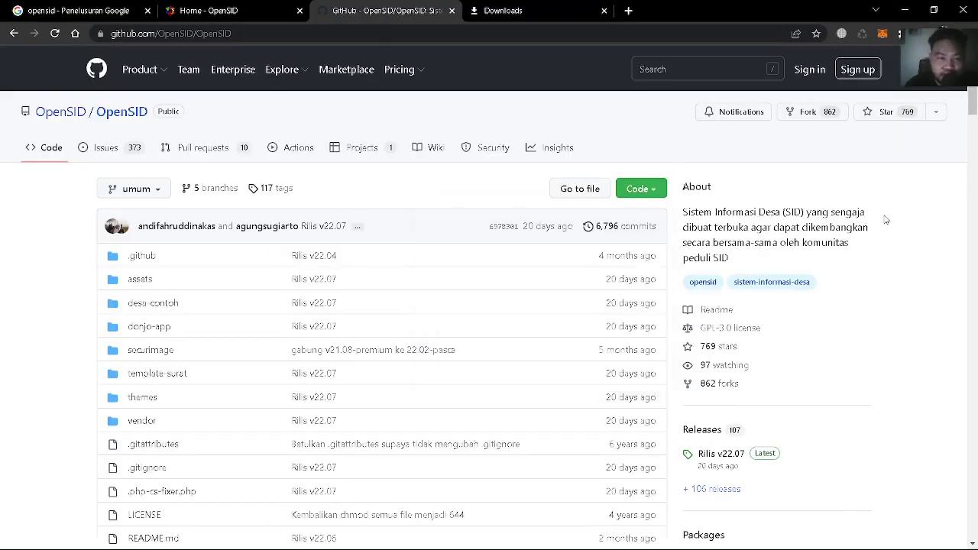